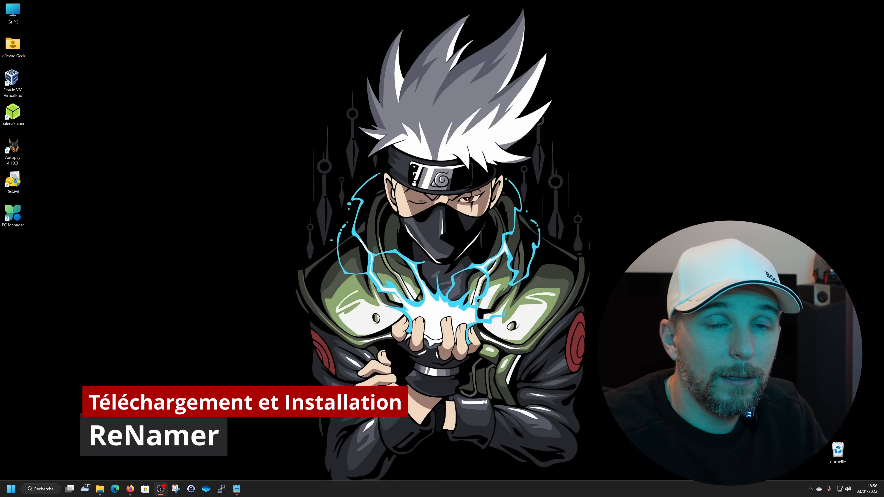
Step: Search Google for "renamer" in Firefox and open the ReNamer product page on den4b.com
{"action": "left_click", "coordinate": [132, 487]}
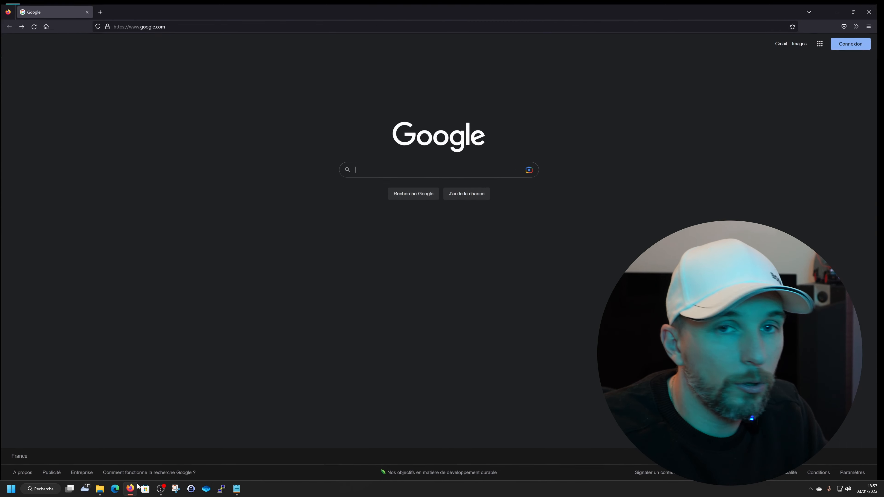
{"action": "left_click", "coordinate": [400, 167]}
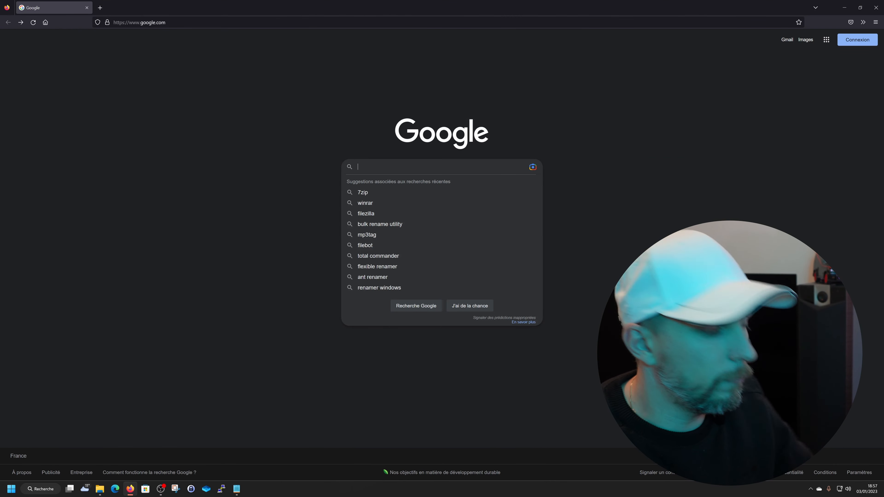
{"action": "type", "text": "renamer"}
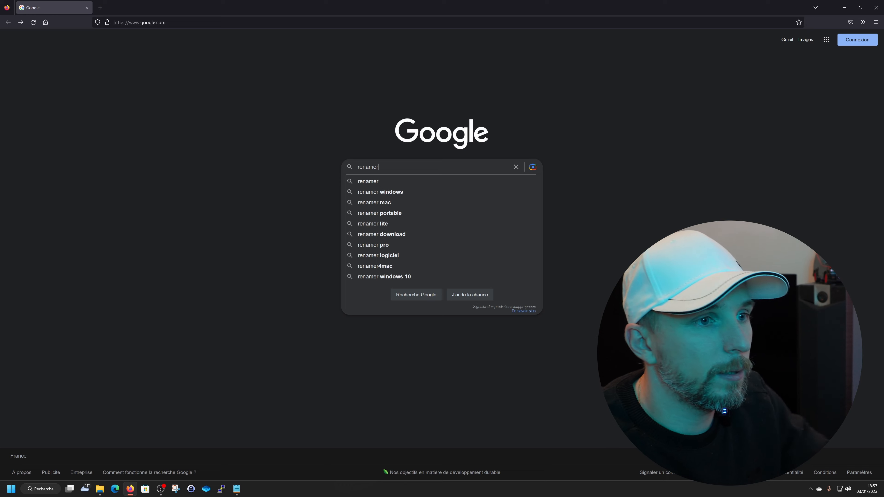
{"action": "key", "text": "Return"}
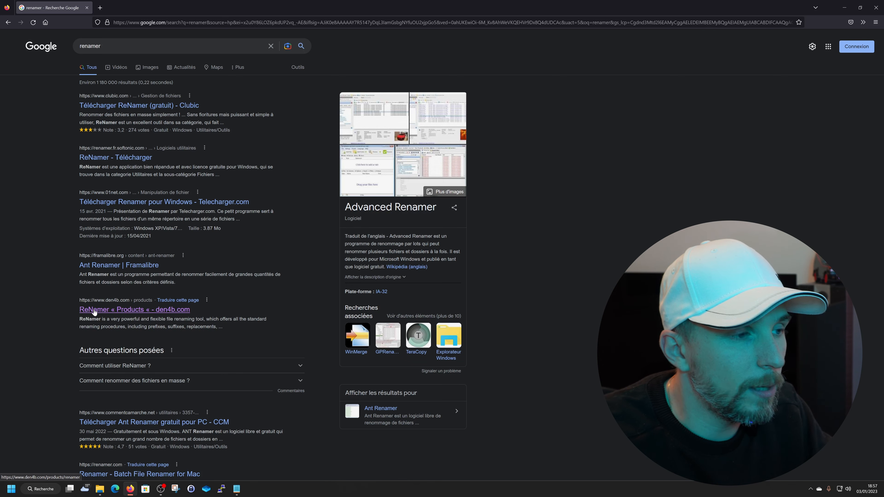
{"action": "left_click", "coordinate": [94, 310]}
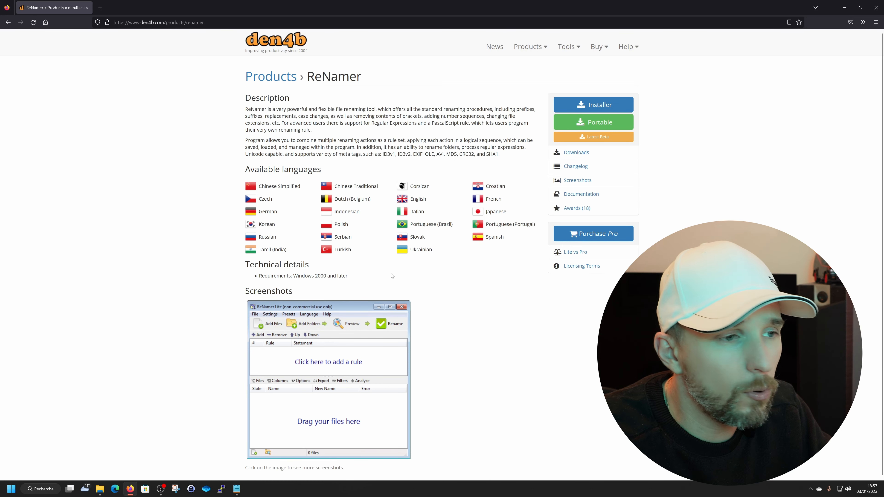
Step: Check ReNamer's system requirements, download the installer version and run renamer-7.4.exe
{"action": "left_click_drag", "start_coordinate": [362, 277], "coordinate": [258, 281]}
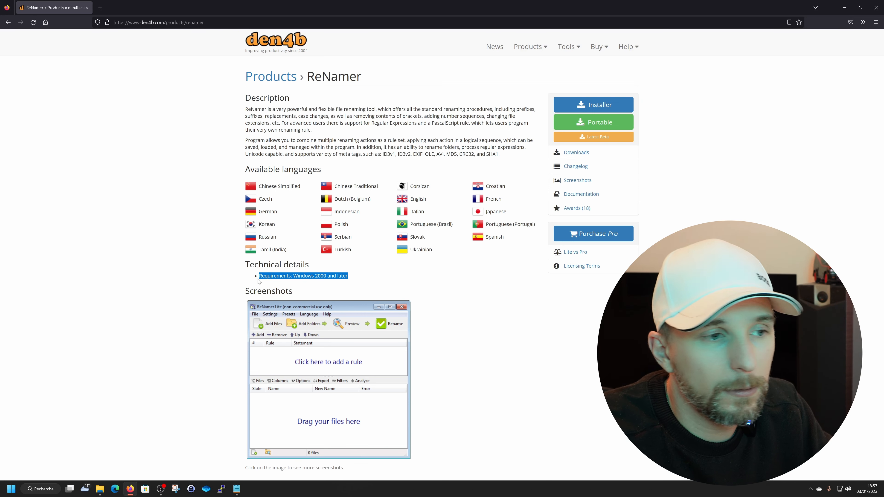
{"action": "left_click", "coordinate": [654, 313]}
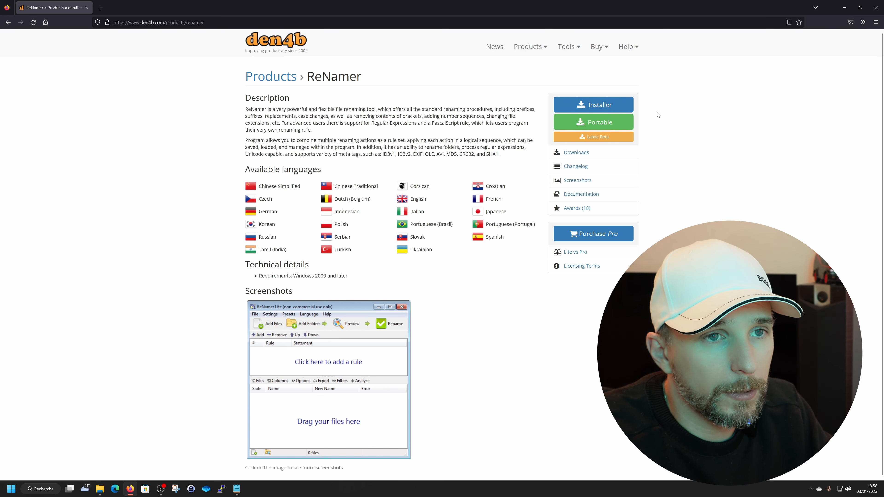
{"action": "left_click", "coordinate": [625, 108]}
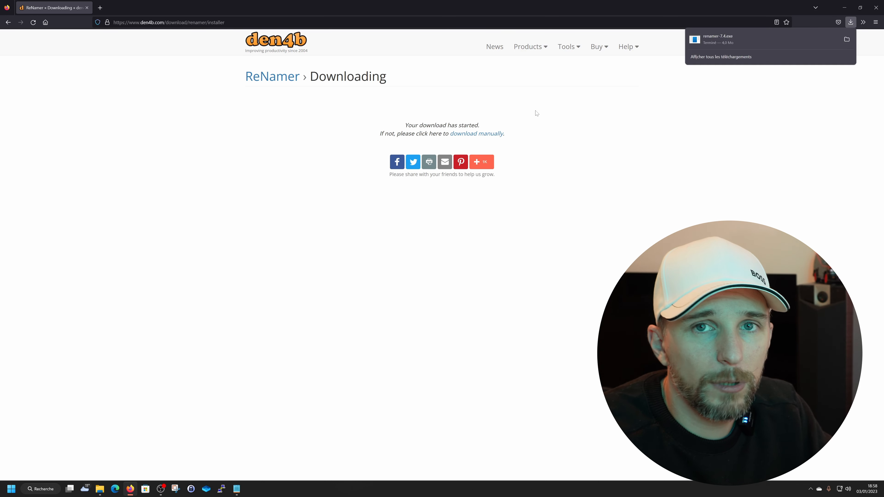
{"action": "left_click", "coordinate": [736, 35]}
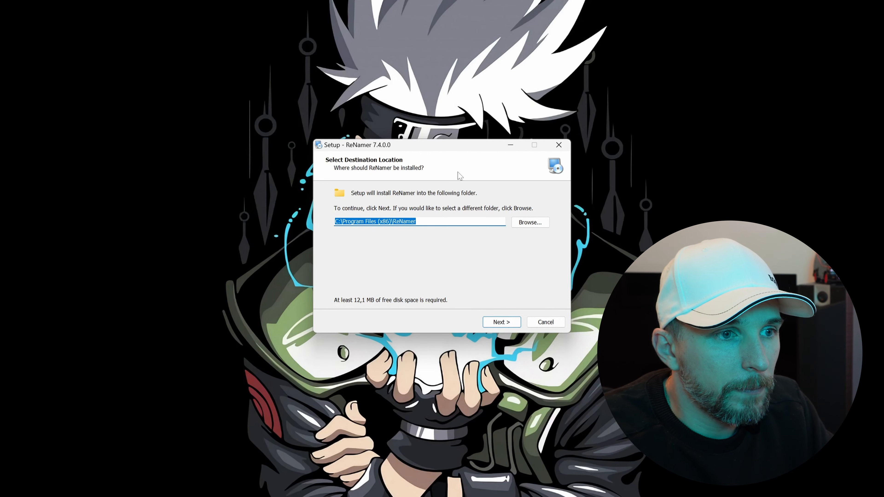
Step: Install ReNamer with the default destination and Start Menu folder, and launch it when setup finishes
{"action": "left_click", "coordinate": [507, 321]}
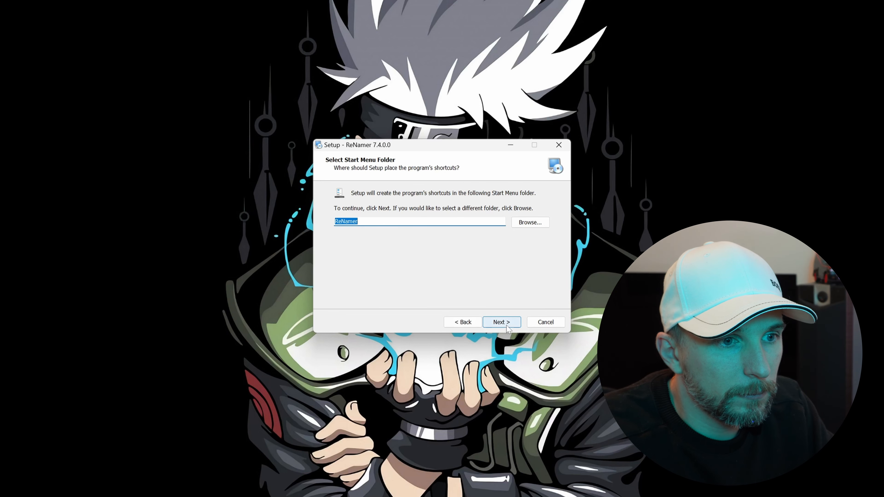
{"action": "left_click", "coordinate": [507, 324]}
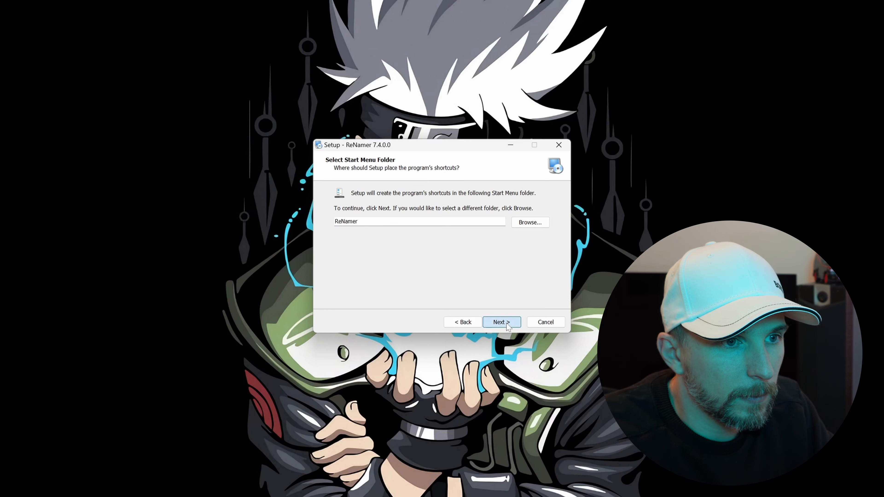
{"action": "left_click", "coordinate": [507, 325]}
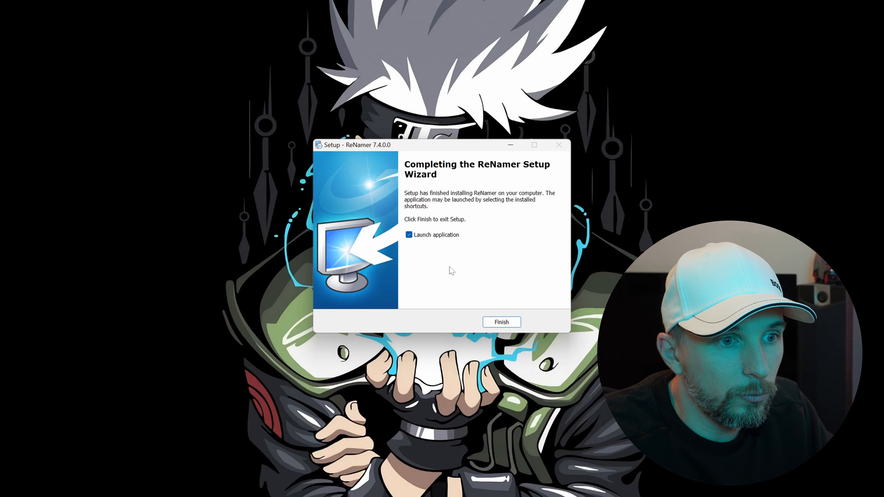
{"action": "left_click", "coordinate": [501, 321]}
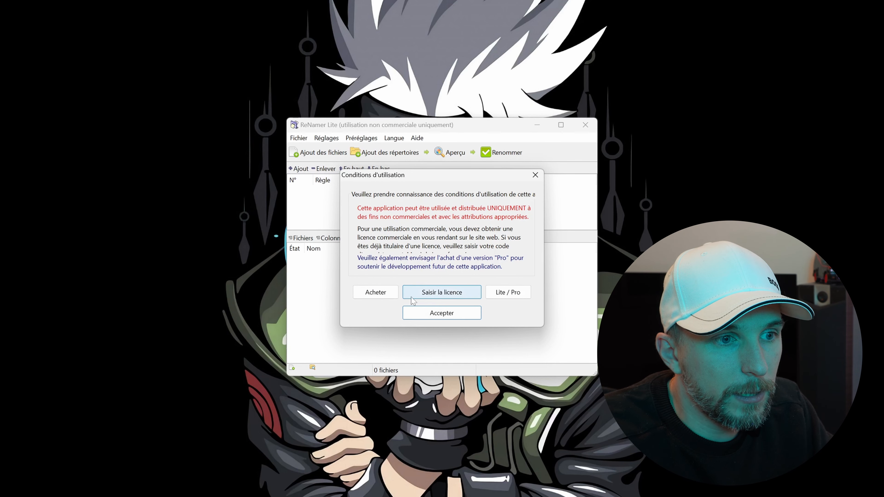
Step: Accept ReNamer's terms of use and decline the quick guide
{"action": "left_click", "coordinate": [445, 314]}
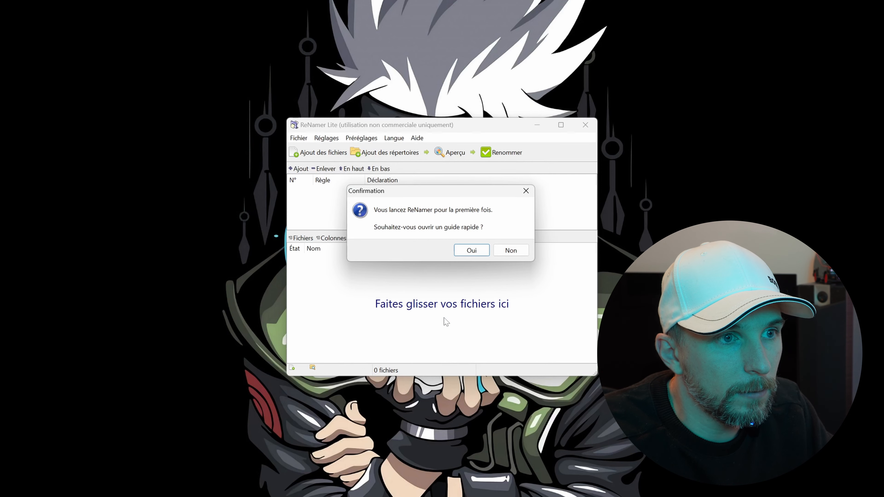
{"action": "left_click", "coordinate": [512, 252]}
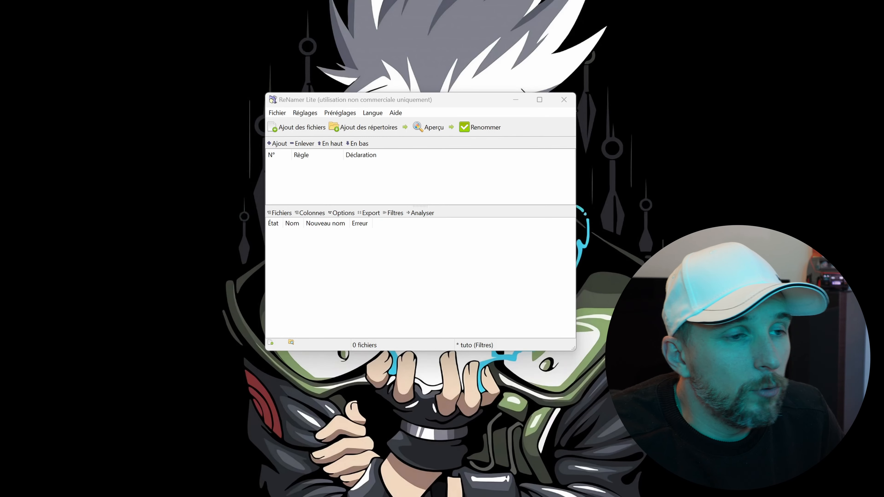
{"action": "left_click", "coordinate": [331, 280]}
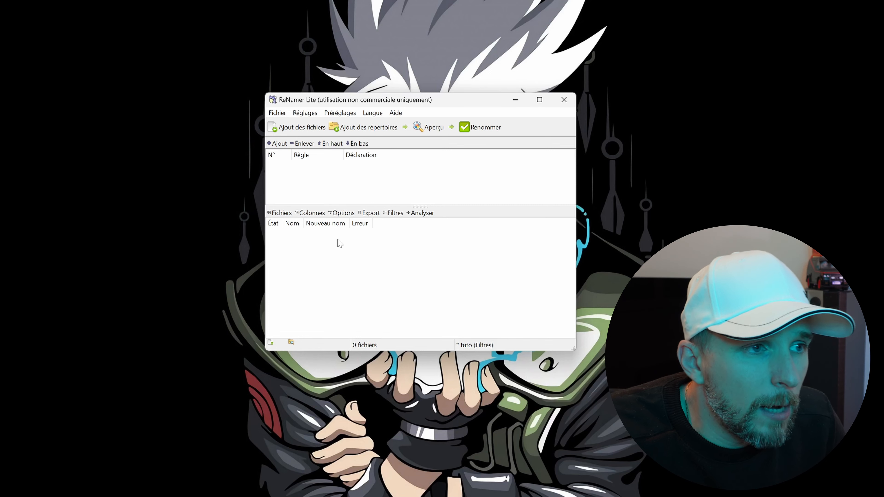
Step: Open a new ReNamer instance, place it beside the first window and close it
{"action": "left_click", "coordinate": [280, 113]}
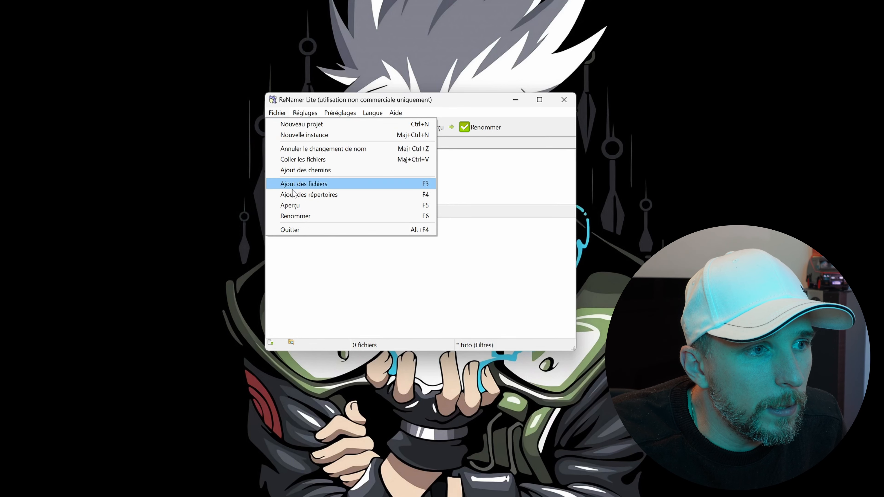
{"action": "left_click", "coordinate": [553, 134]}
{"action": "left_click", "coordinate": [282, 113]}
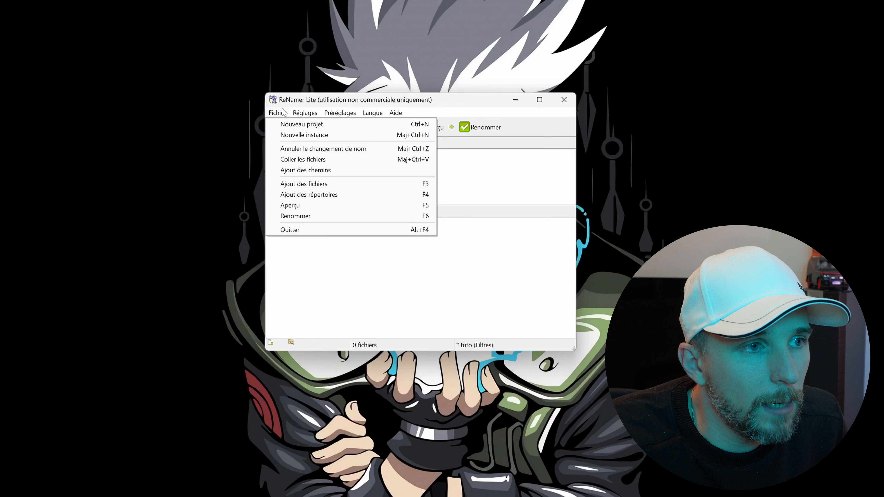
{"action": "left_click", "coordinate": [292, 134]}
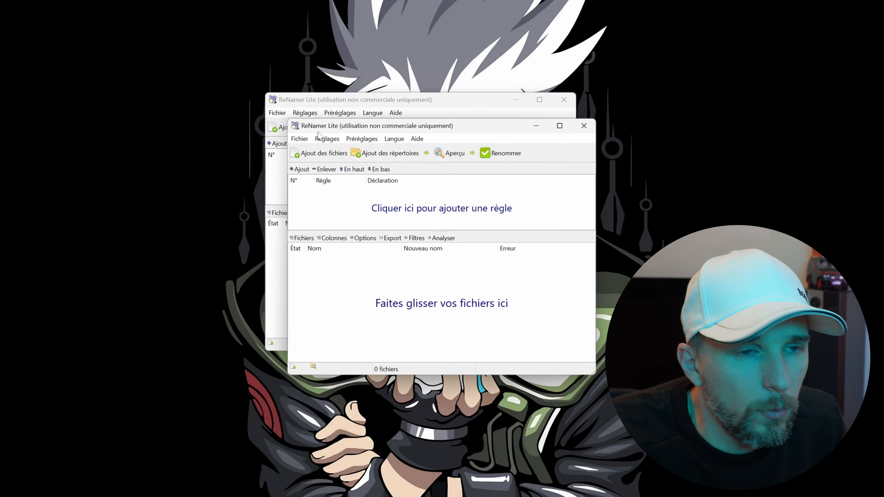
{"action": "left_click_drag", "start_coordinate": [398, 130], "coordinate": [526, 104]}
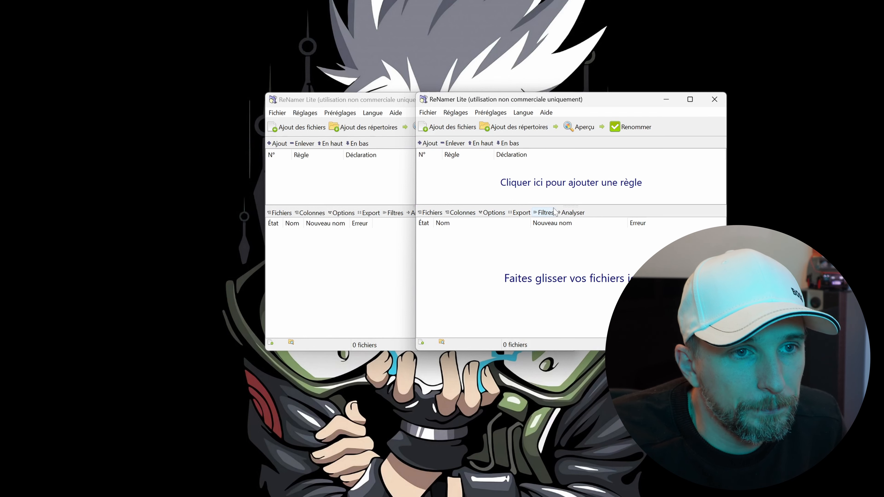
{"action": "left_click", "coordinate": [714, 99]}
Step: Review the Général, Aperçu, Renommer, Étiquettes and Divers settings and leave them without saving
{"action": "left_click", "coordinate": [304, 112]}
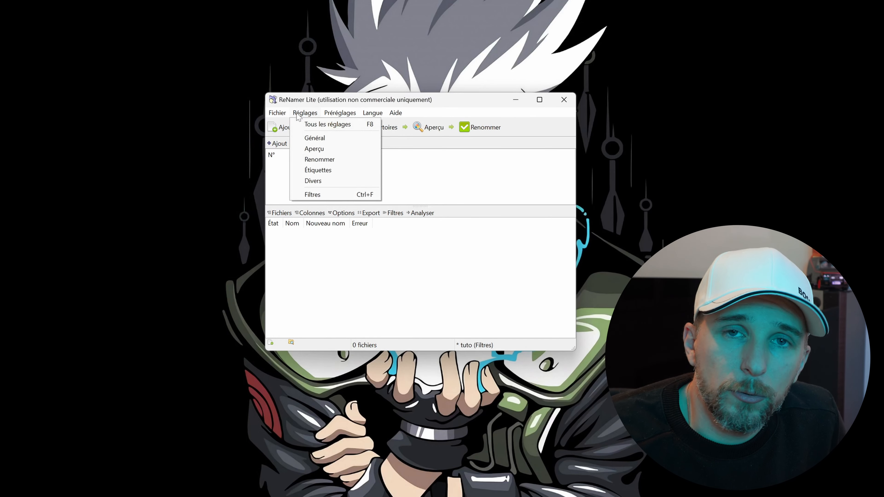
{"action": "left_click", "coordinate": [304, 124]}
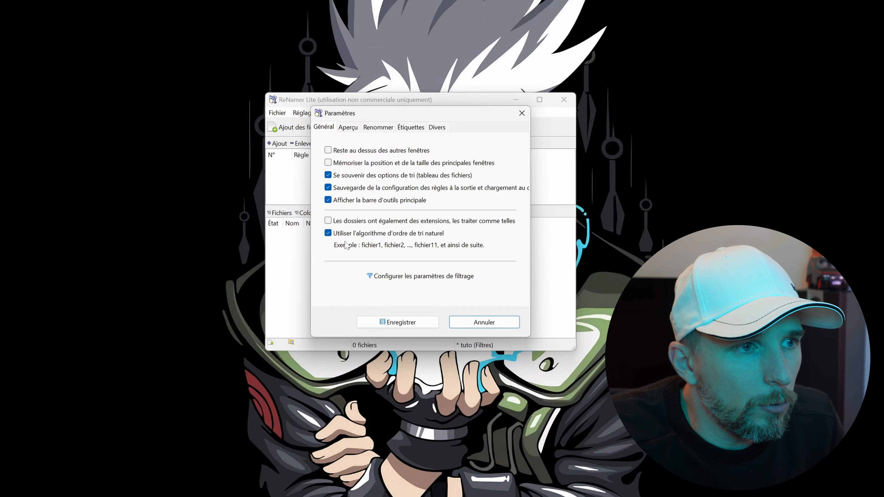
{"action": "left_click", "coordinate": [348, 127]}
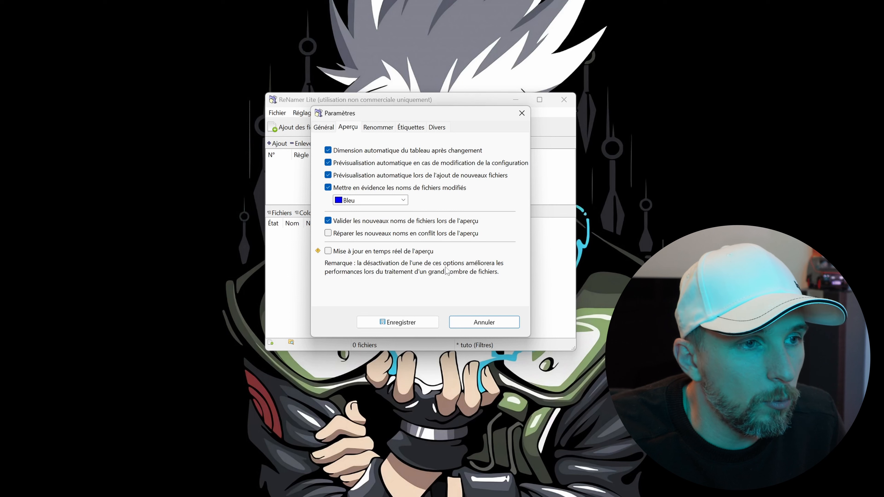
{"action": "left_click", "coordinate": [382, 127]}
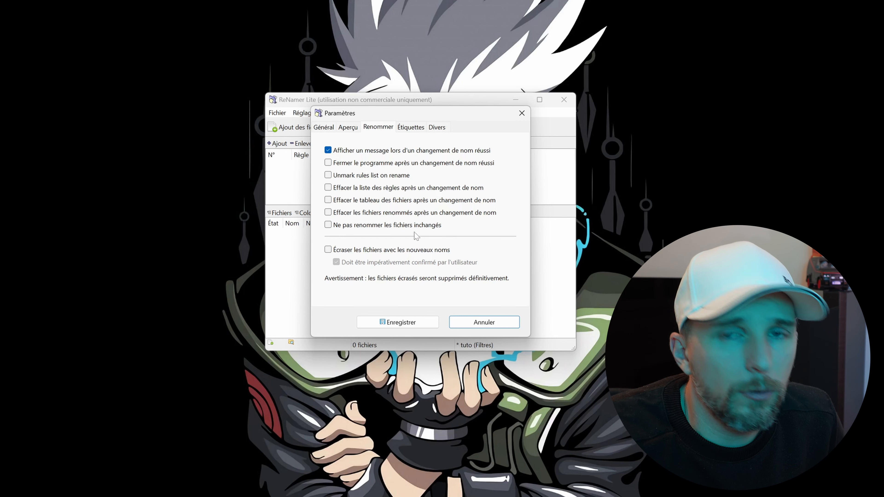
{"action": "left_click", "coordinate": [407, 127]}
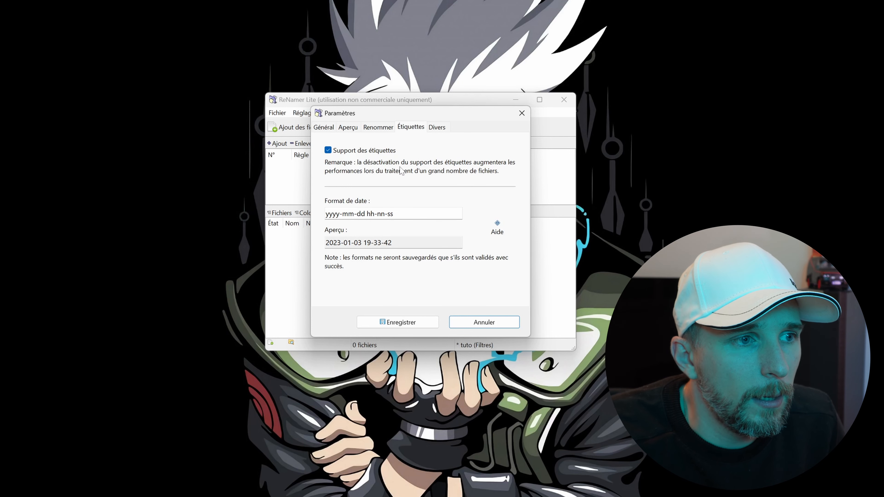
{"action": "left_click", "coordinate": [439, 128]}
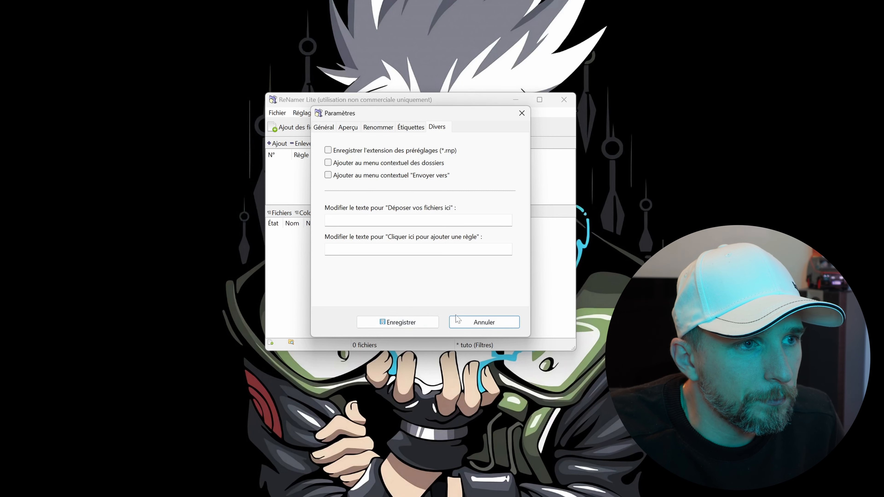
{"action": "left_click", "coordinate": [484, 322]}
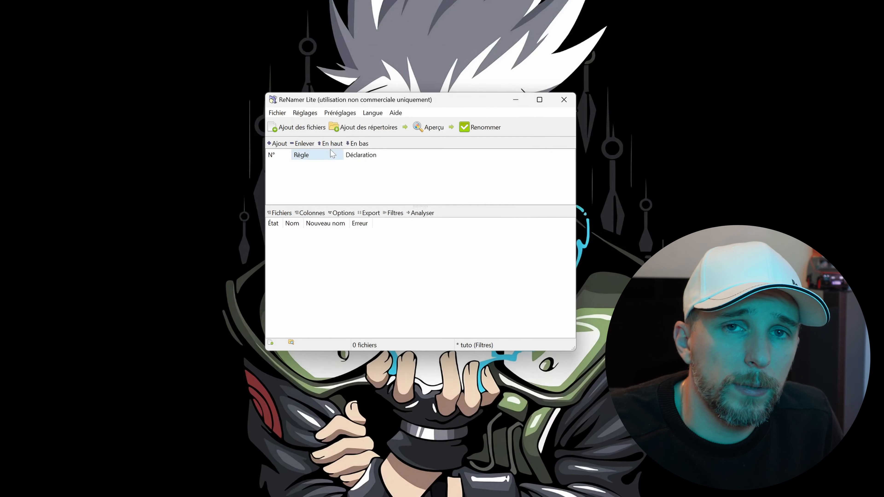
Step: Look through the preset, language and help commands, and view the program's version information
{"action": "left_click", "coordinate": [344, 113]}
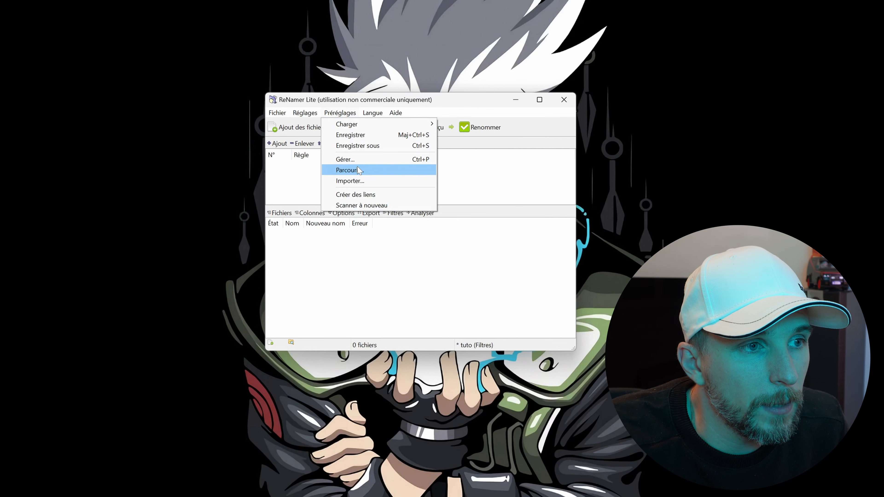
{"action": "mouse_move", "coordinate": [372, 116]}
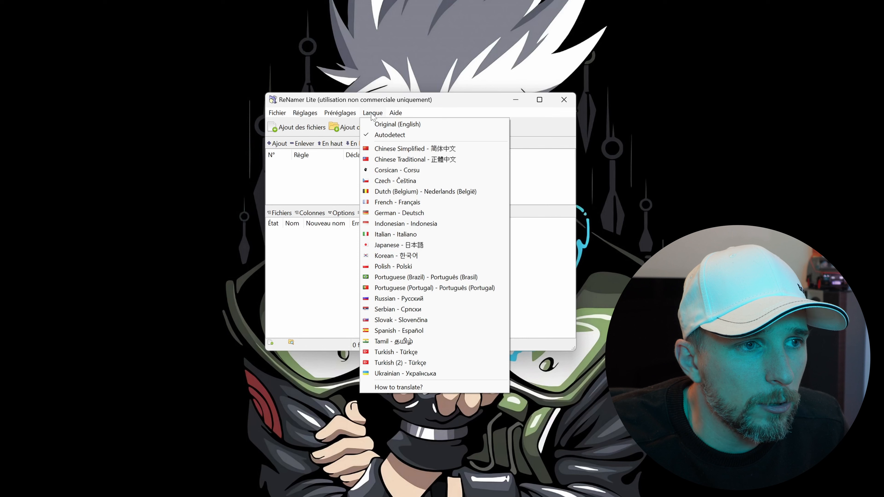
{"action": "mouse_move", "coordinate": [403, 115]}
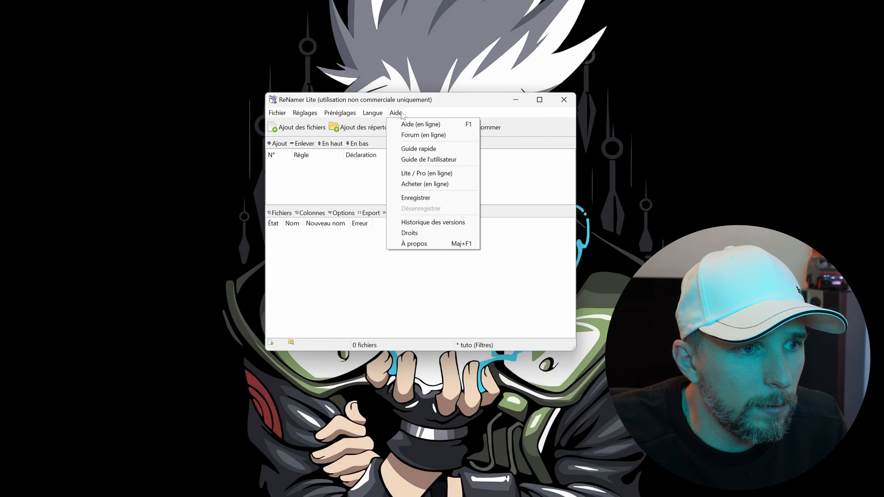
{"action": "left_click", "coordinate": [434, 244]}
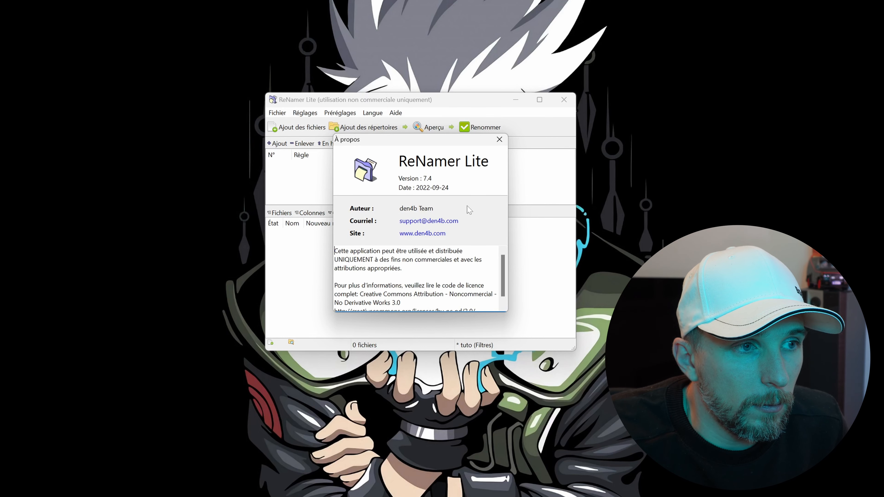
{"action": "left_click", "coordinate": [499, 139]}
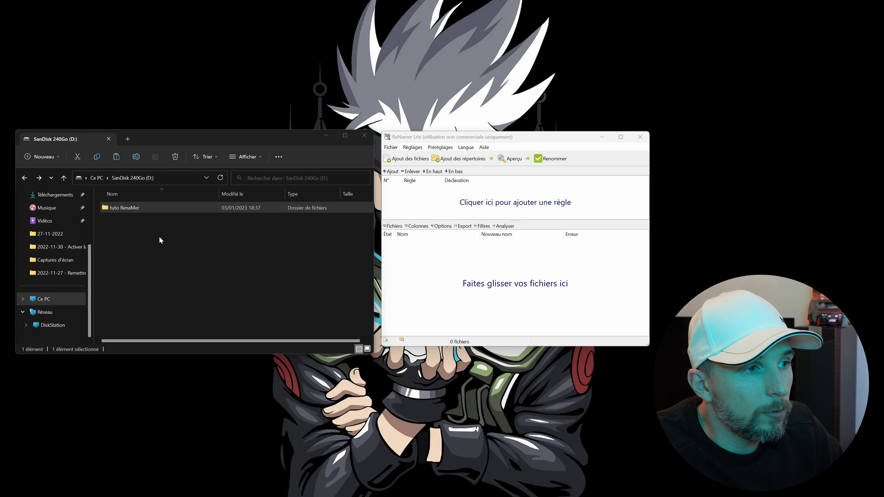
Step: Add all the image files from the tuto RenaMer folder on the D: drive to ReNamer's file list
{"action": "left_click", "coordinate": [156, 207]}
{"action": "key", "text": "Return"}
{"action": "double_click", "coordinate": [105, 208]}
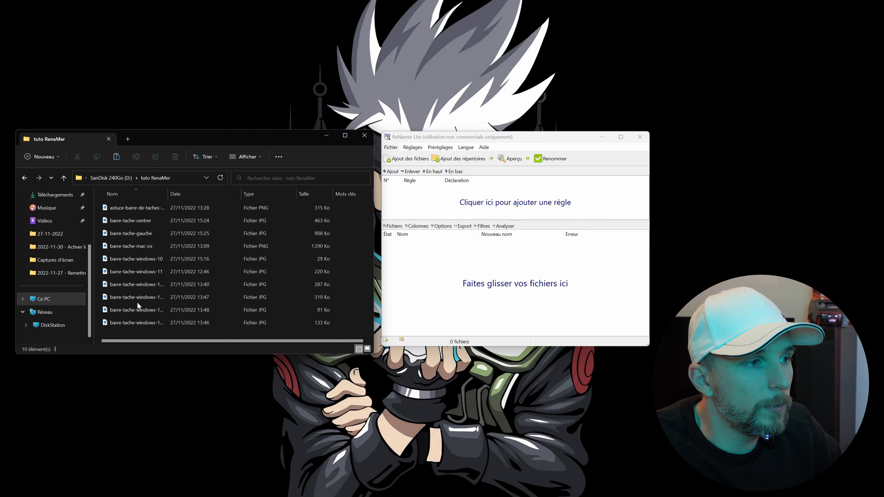
{"action": "left_click_drag", "start_coordinate": [166, 331], "coordinate": [130, 204]}
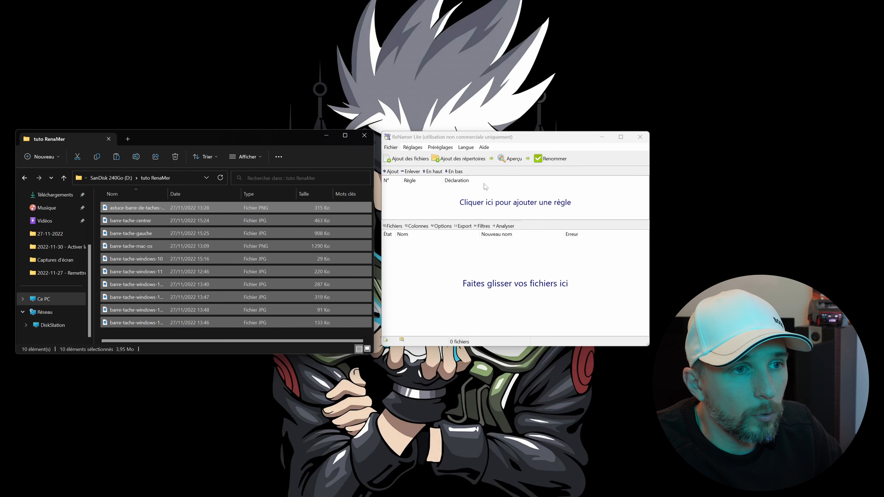
{"action": "left_click_drag", "start_coordinate": [153, 246], "coordinate": [452, 291]}
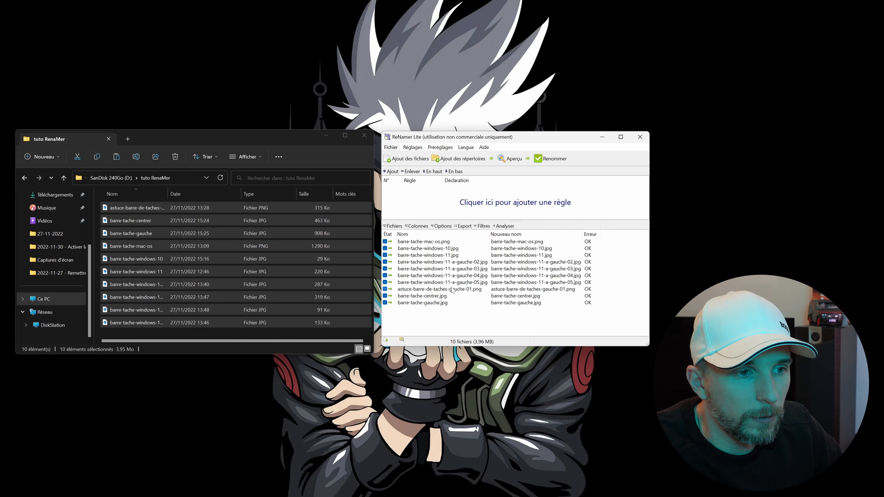
Step: Remove all files from the list and add the whole tuto RenaMer folder from the SanDisk 240Go (D:) drive as a directory
{"action": "left_click_drag", "start_coordinate": [466, 328], "coordinate": [408, 242]}
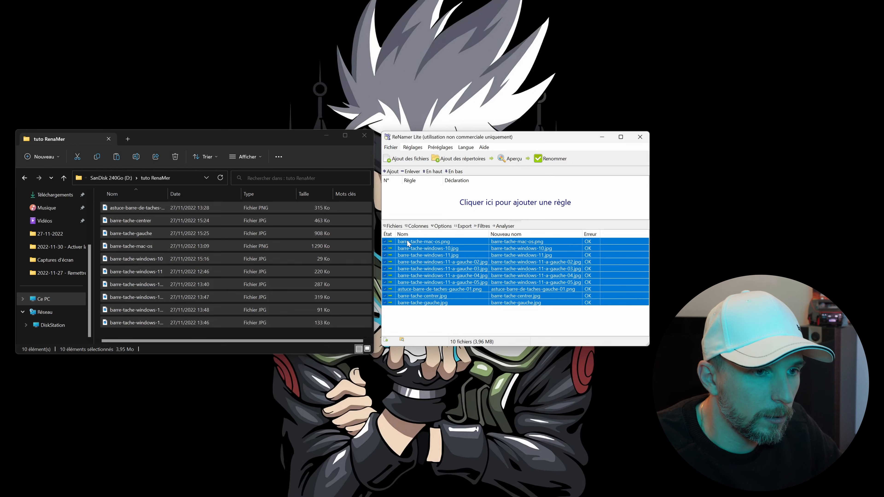
{"action": "key", "text": "Delete"}
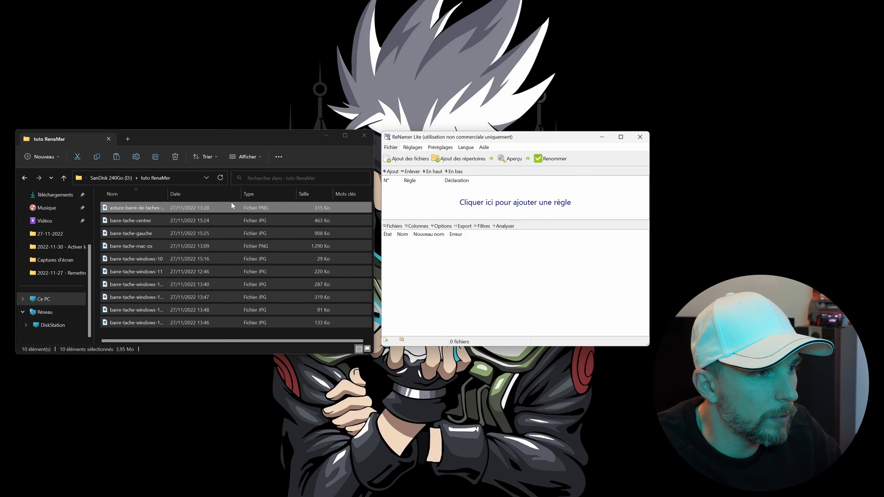
{"action": "left_click", "coordinate": [449, 160]}
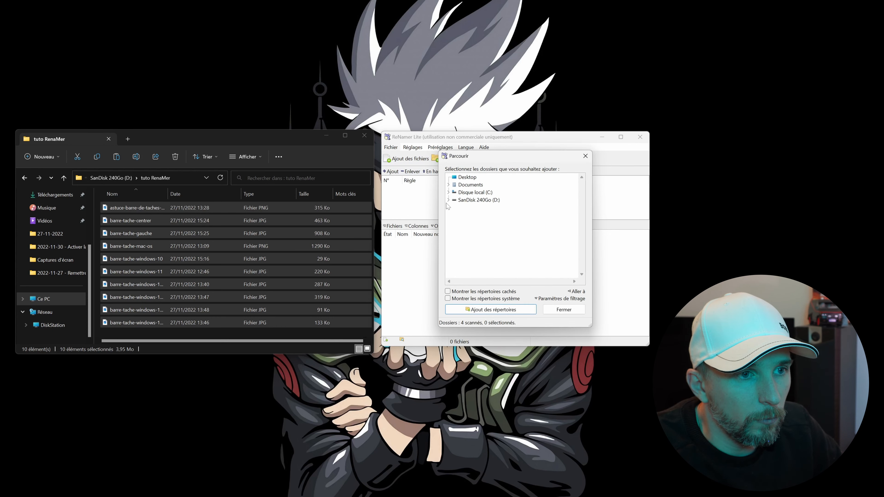
{"action": "left_click", "coordinate": [449, 200]}
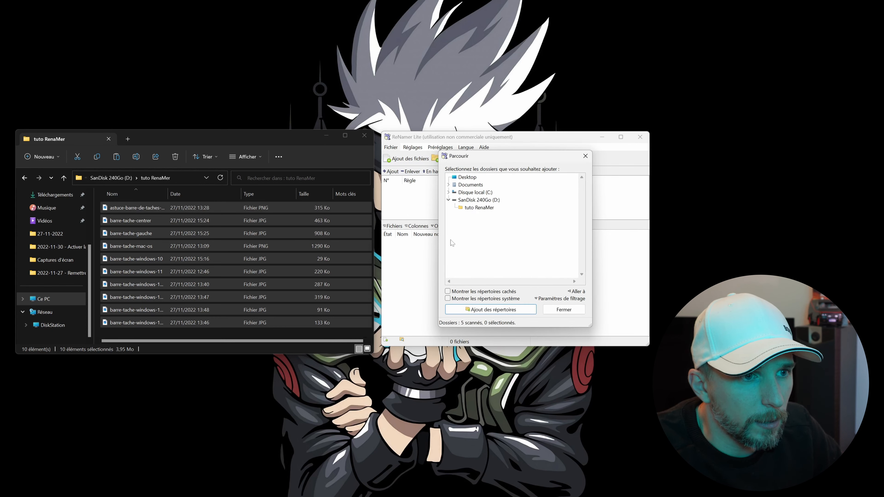
{"action": "left_click", "coordinate": [487, 209]}
{"action": "left_click", "coordinate": [505, 310]}
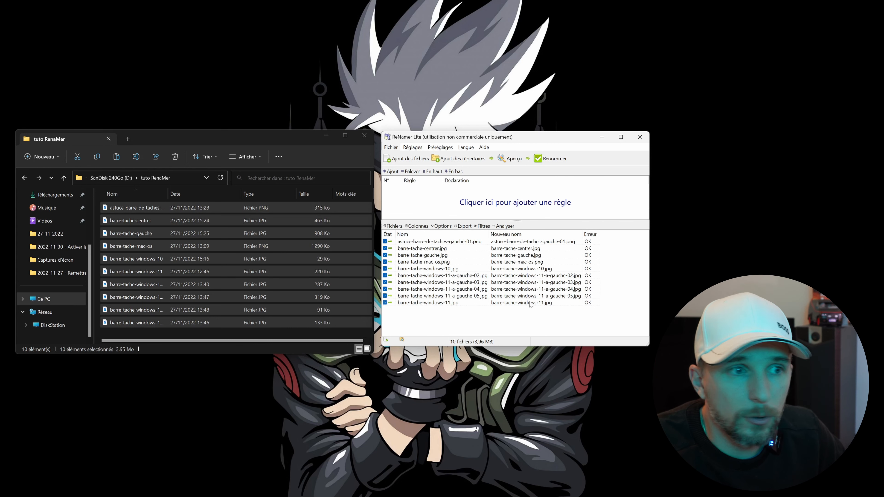
{"action": "left_click", "coordinate": [444, 204]}
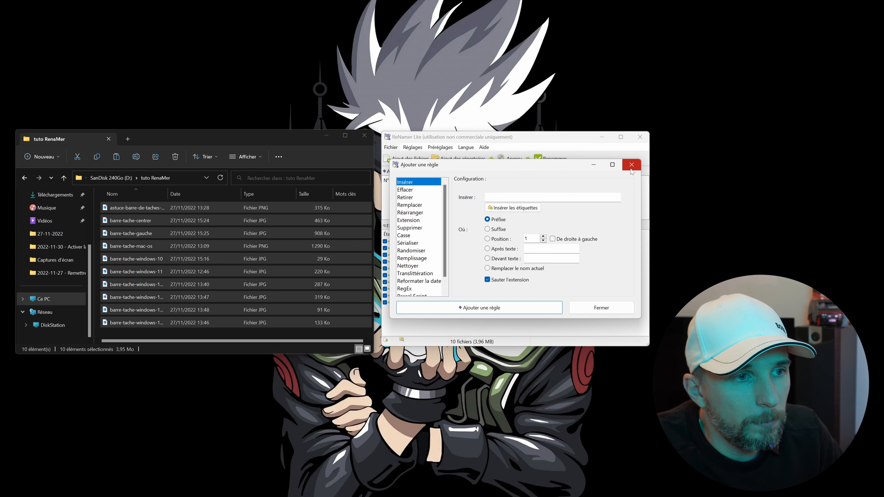
{"action": "mouse_move", "coordinate": [561, 165]}
{"action": "left_mouse_down"}
{"action": "mouse_move", "coordinate": [570, 188]}
{"action": "mouse_move", "coordinate": [565, 168]}
{"action": "left_mouse_up"}
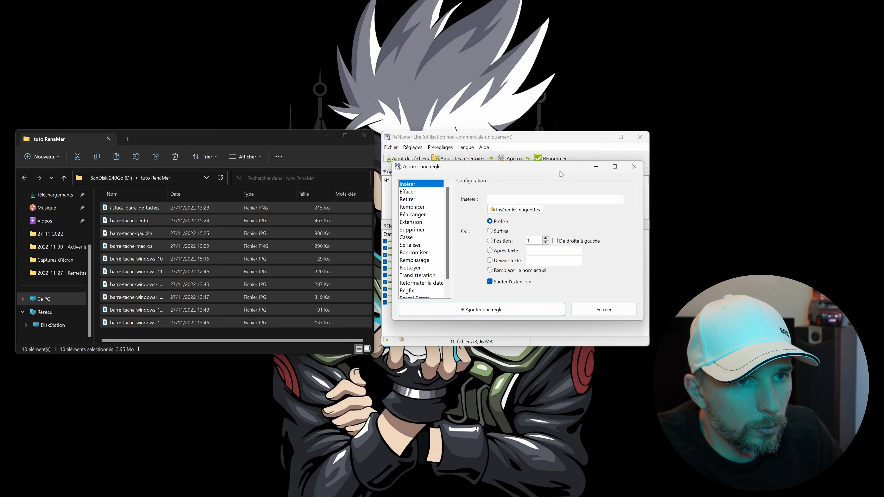
{"action": "left_click", "coordinate": [633, 166]}
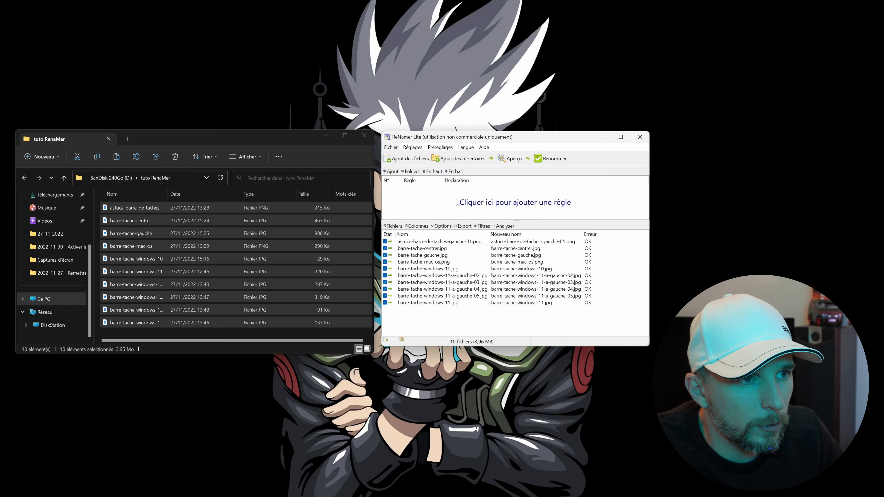
Step: Add an Effacer rule that deletes each name from position 1 to the end while skipping the extension
{"action": "left_click", "coordinate": [392, 172]}
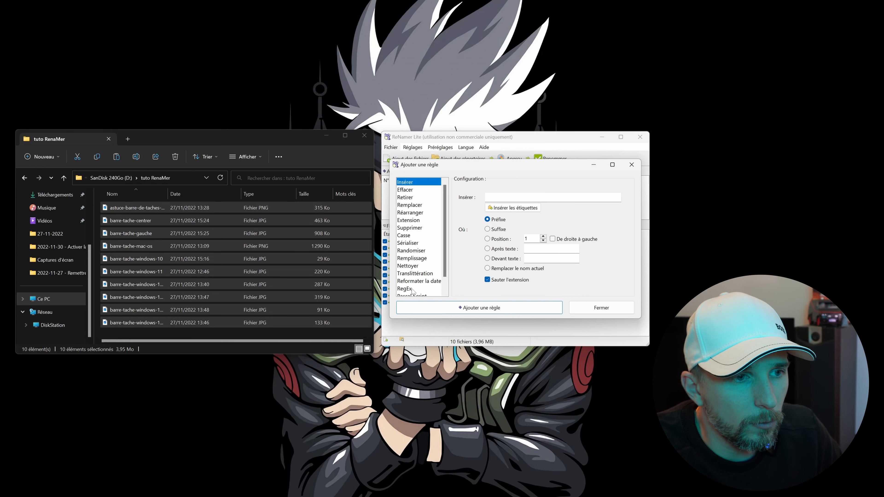
{"action": "scroll", "coordinate": [448, 230], "scroll_direction": "down", "scroll_amount": 1}
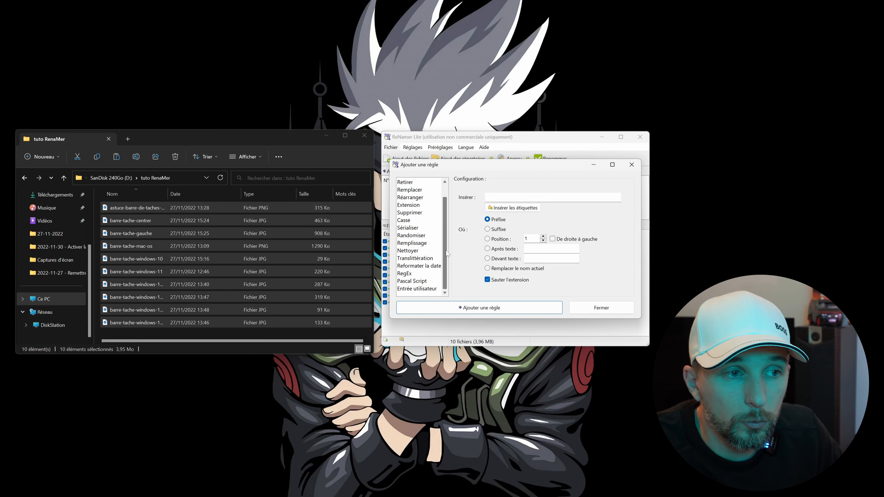
{"action": "scroll", "coordinate": [446, 234], "scroll_direction": "up", "scroll_amount": 1}
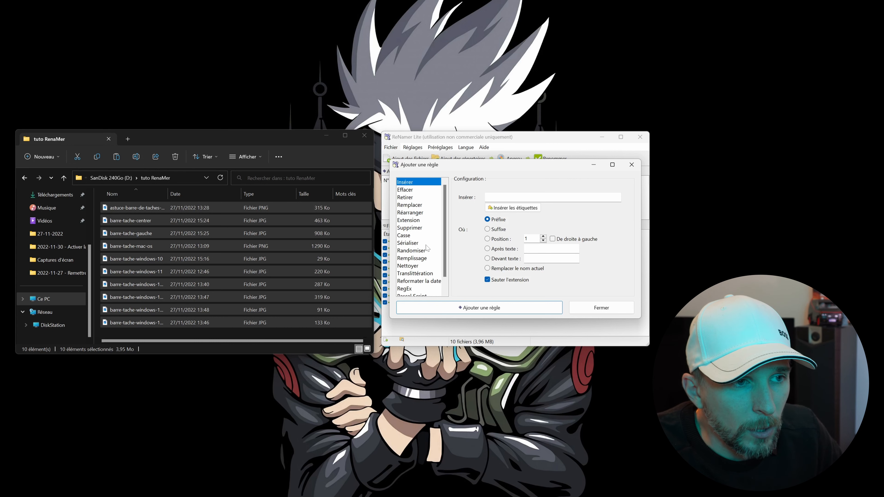
{"action": "left_click", "coordinate": [412, 190]}
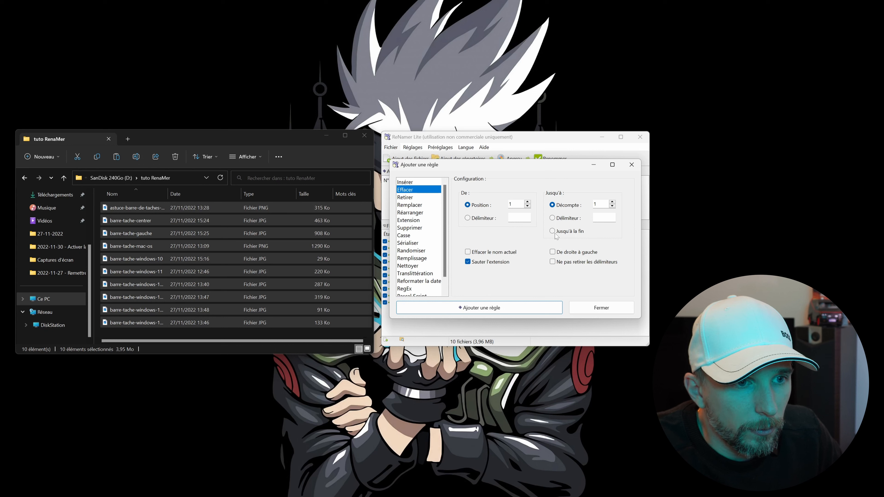
{"action": "left_click", "coordinate": [570, 233]}
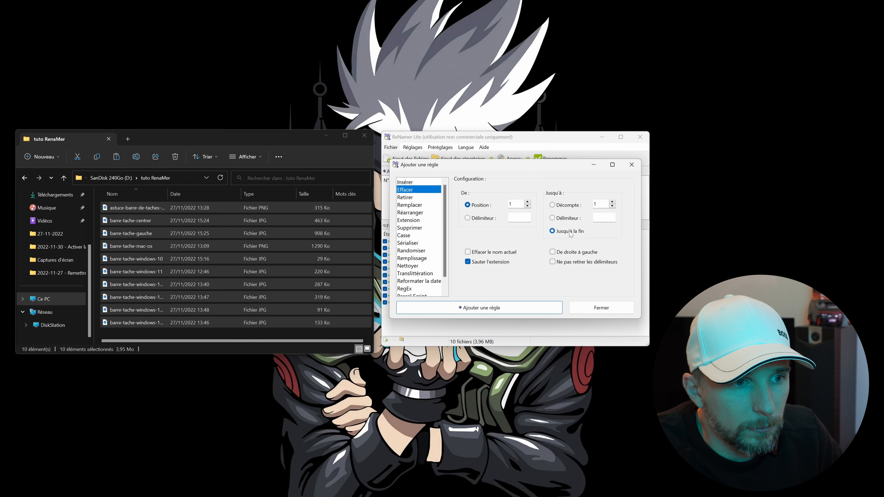
{"action": "left_click", "coordinate": [515, 307]}
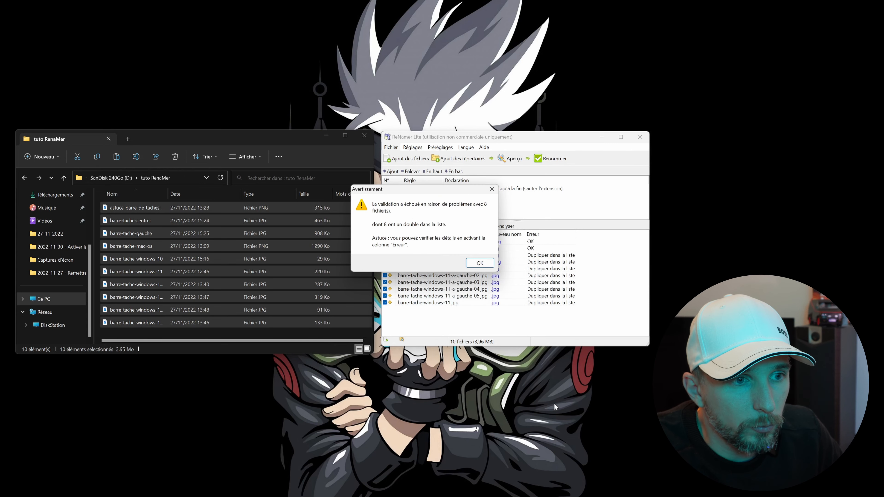
{"action": "left_click", "coordinate": [479, 263]}
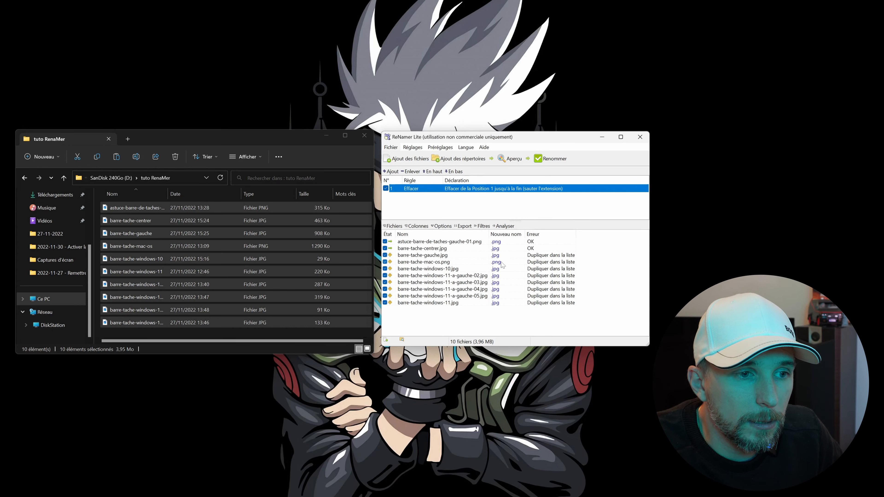
Step: Add an Insérer rule that inserts "tutoriel-renamer" as a prefix while skipping the extension
{"action": "left_click", "coordinate": [393, 172]}
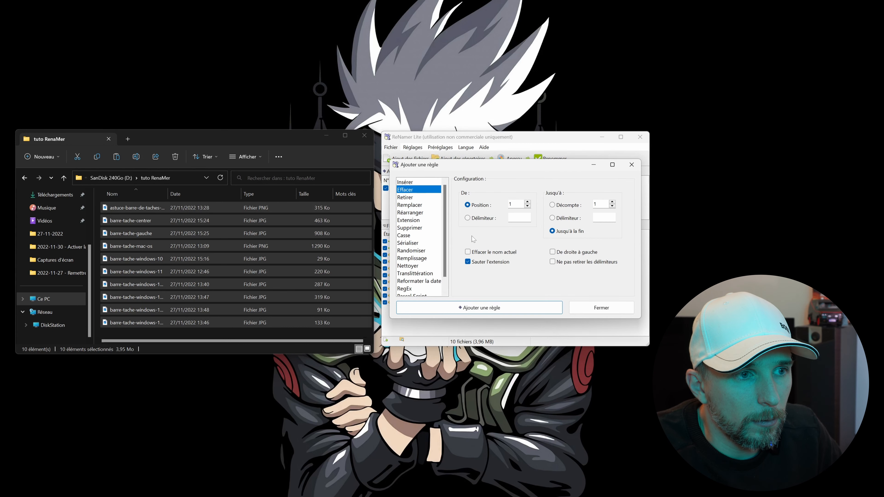
{"action": "left_click", "coordinate": [411, 183]}
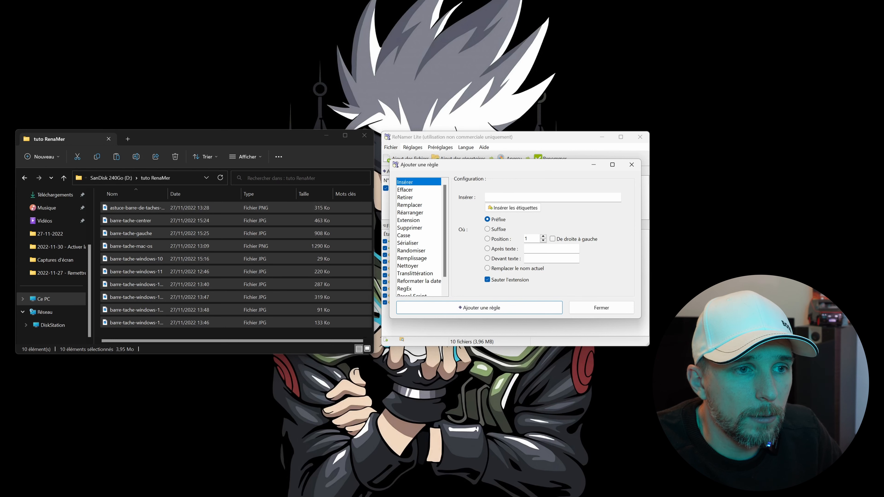
{"action": "left_click", "coordinate": [522, 197]}
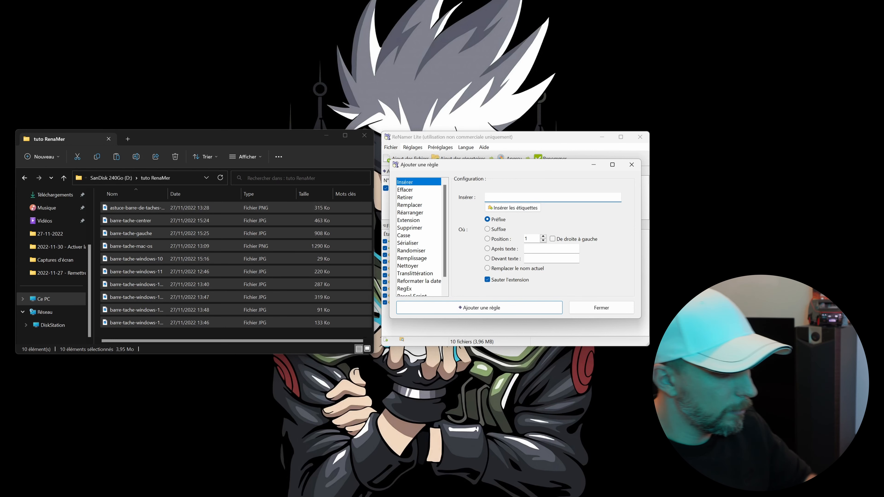
{"action": "type", "text": "tut"}
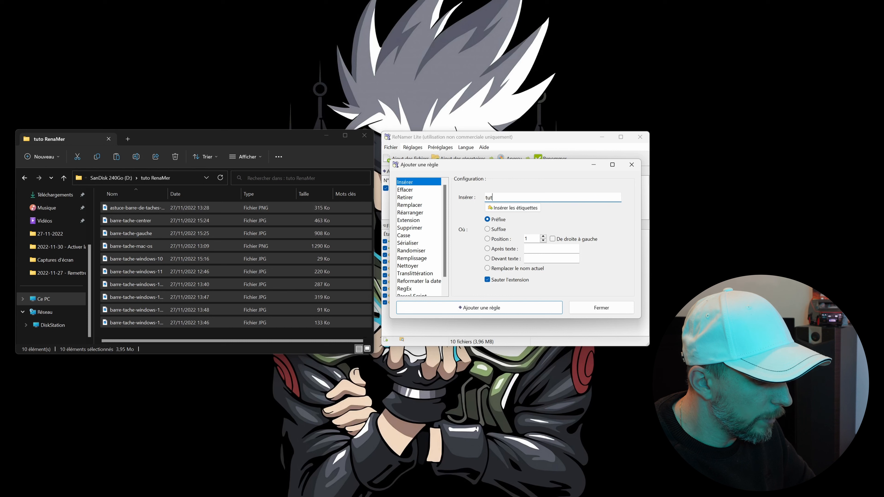
{"action": "type", "text": "oriel-renamer"}
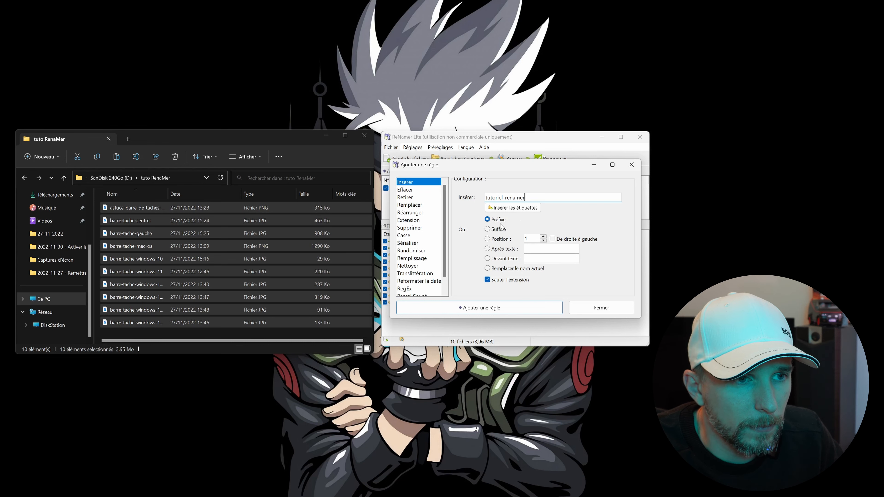
{"action": "left_click", "coordinate": [469, 306]}
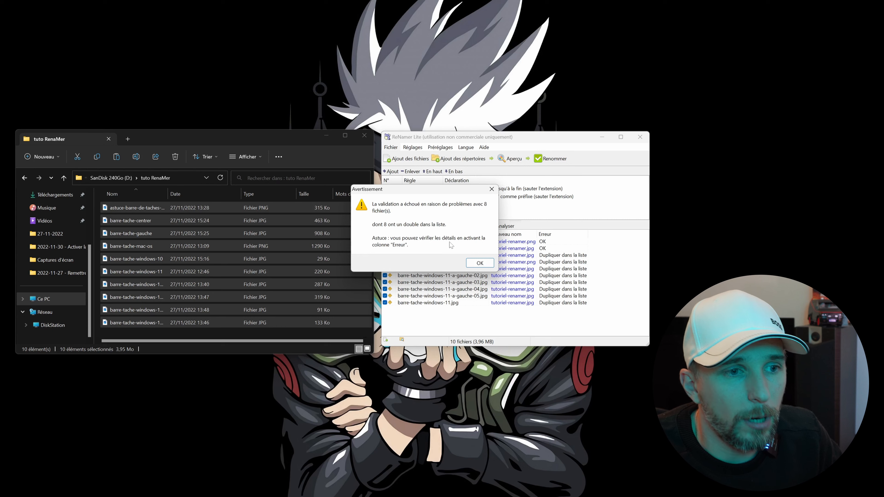
{"action": "left_click", "coordinate": [479, 263]}
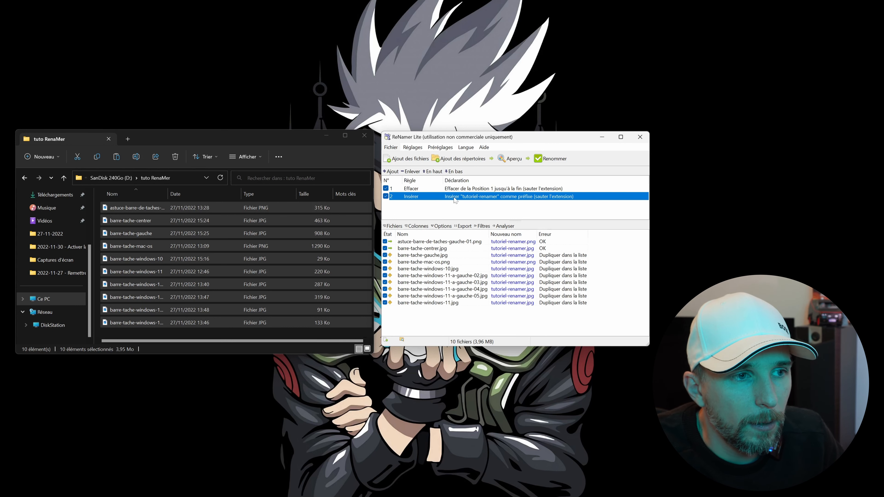
Step: Add a Sérialiser rule that appends incremental numbers as a suffix, with the index starting at 20
{"action": "left_click", "coordinate": [393, 172]}
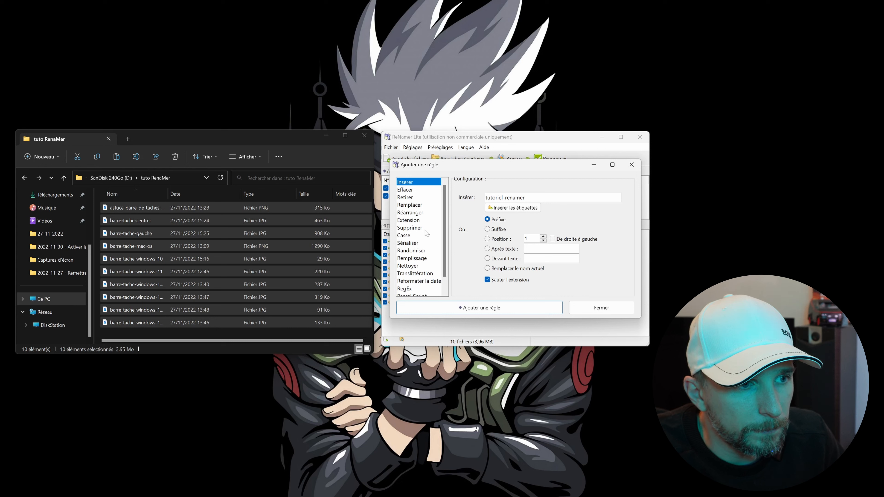
{"action": "left_click", "coordinate": [418, 244]}
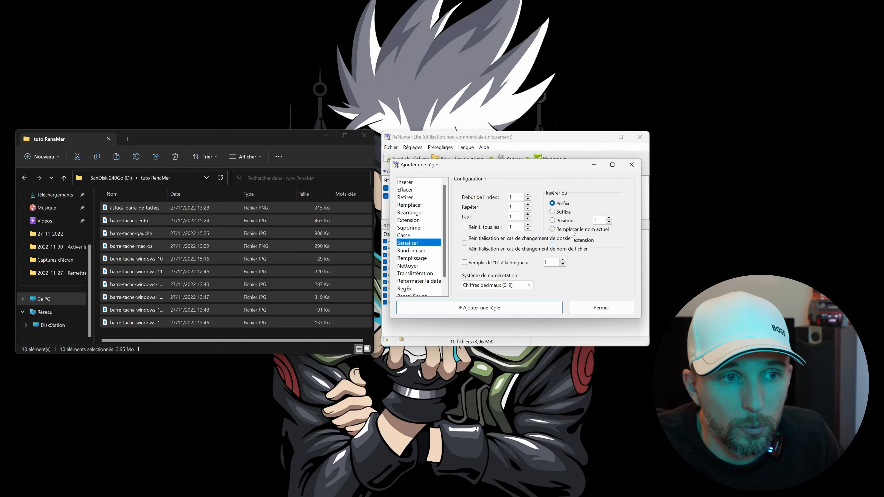
{"action": "left_click", "coordinate": [564, 213]}
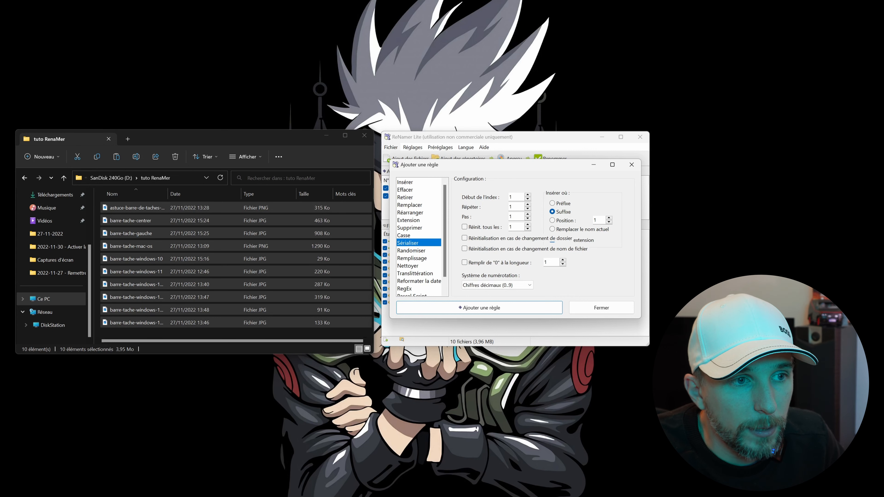
{"action": "left_click", "coordinate": [517, 198]}
{"action": "key", "text": "BackSpace"}
{"action": "type", "text": "20"}
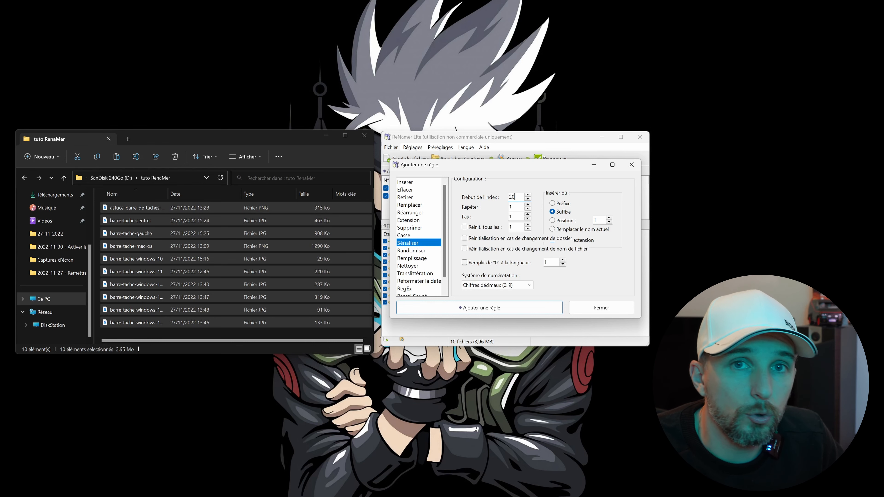
{"action": "key", "text": "Tab"}
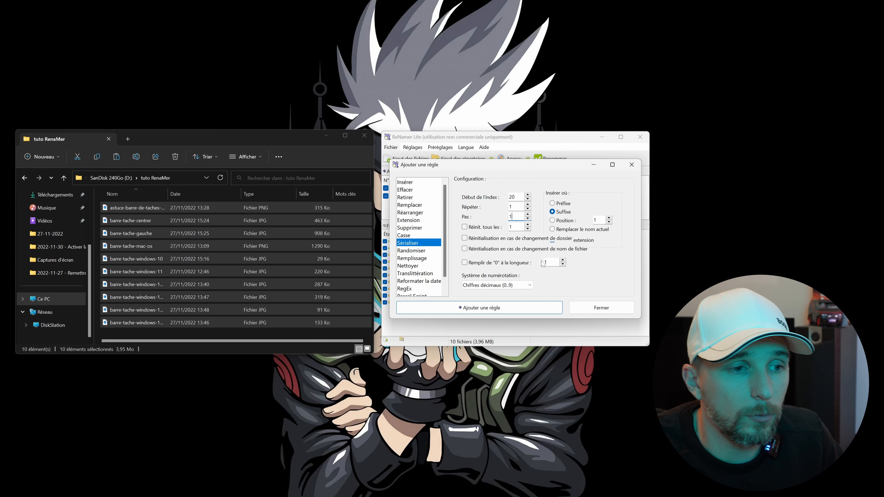
{"action": "left_click", "coordinate": [525, 309]}
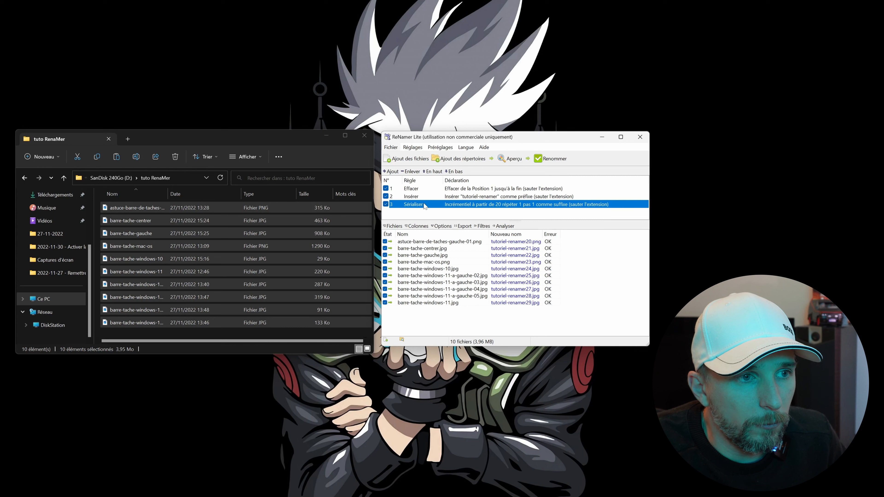
Step: Move the Sérialiser rule above the Insérer rule and back to last place, and rename all the listed files
{"action": "left_click", "coordinate": [433, 172]}
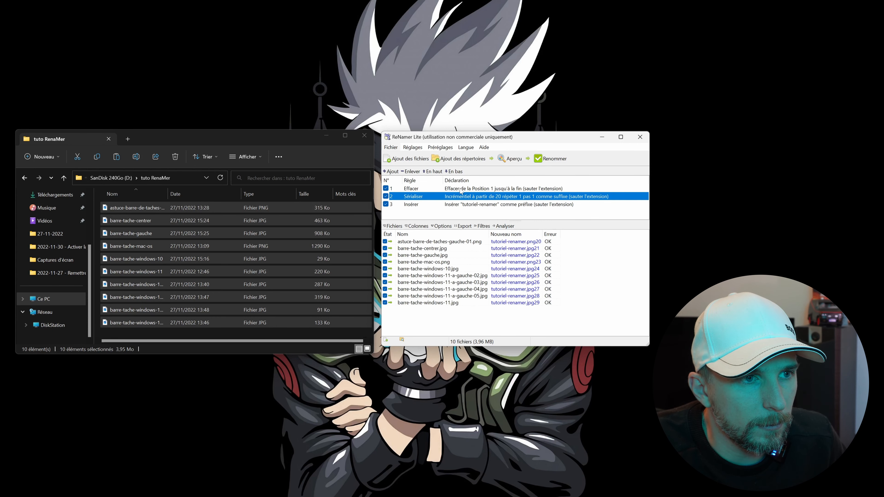
{"action": "left_click", "coordinate": [456, 172]}
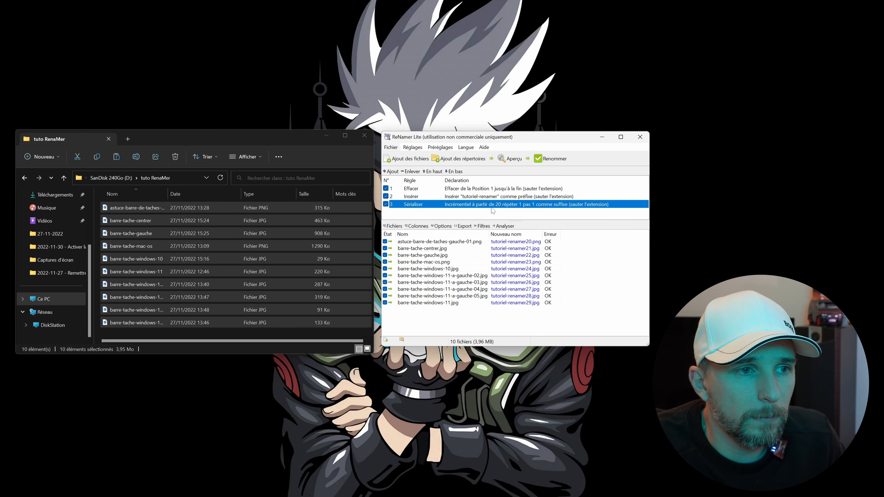
{"action": "left_click", "coordinate": [561, 162]}
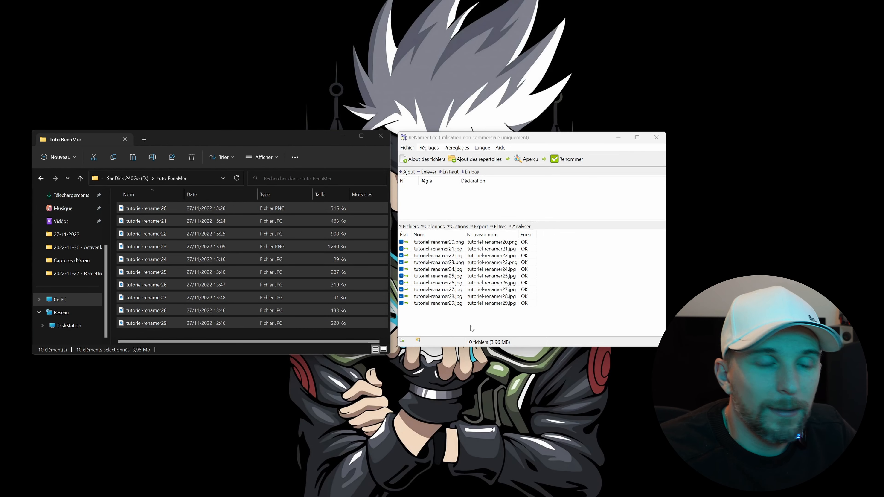
Step: Clear the file list and add the renamed images from the tuto RenaMer folder again
{"action": "left_click_drag", "start_coordinate": [466, 318], "coordinate": [409, 246]}
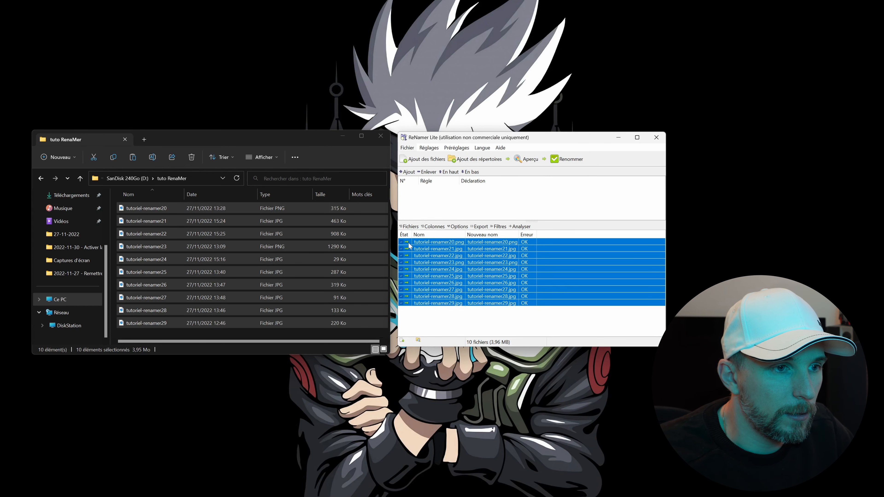
{"action": "key", "text": "Delete"}
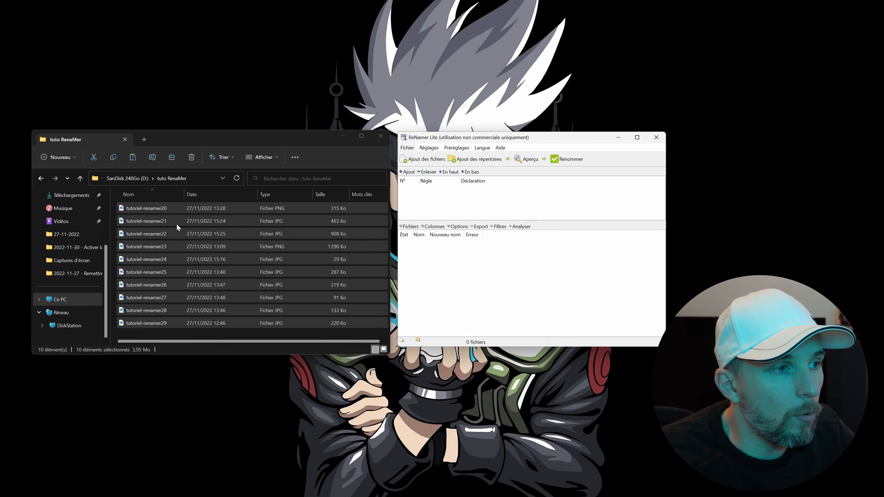
{"action": "left_click_drag", "start_coordinate": [152, 208], "coordinate": [481, 272]}
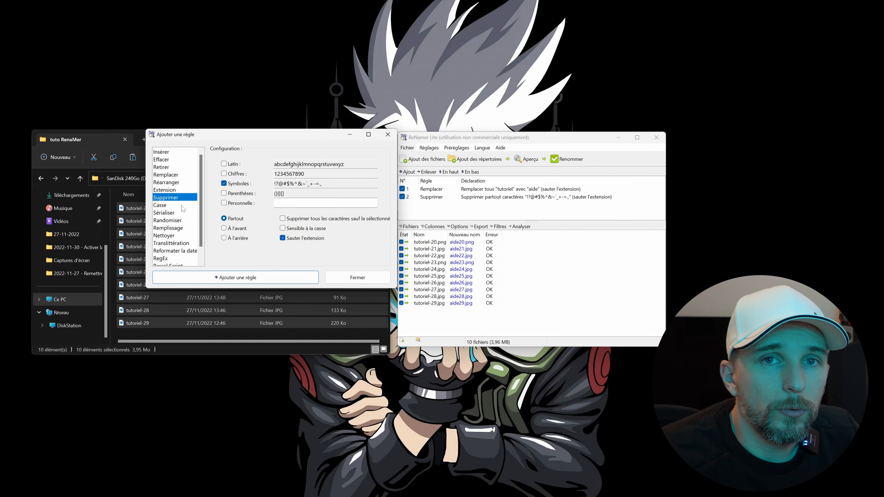
Step: Examine the Casse rule's options, including tout en minuscules and TOUT EN MAJUSCULES, and the Sérialiser rule's settings
{"action": "left_click", "coordinate": [170, 205]}
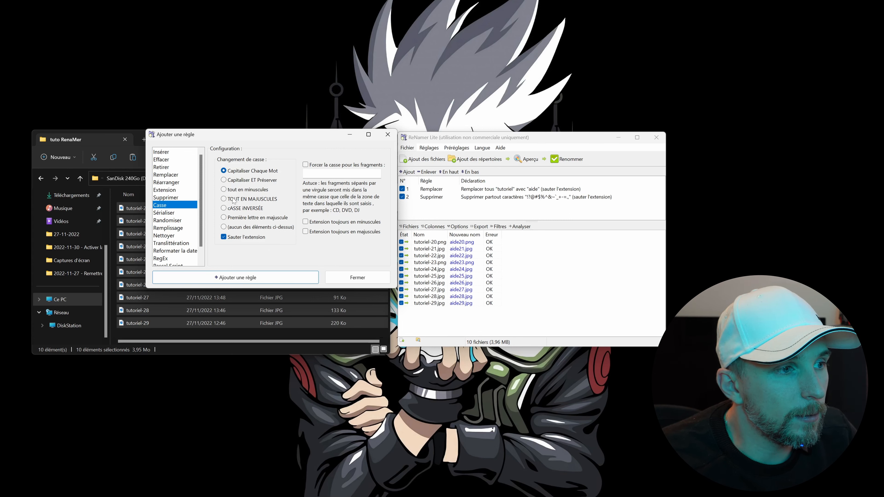
{"action": "left_click", "coordinate": [244, 191]}
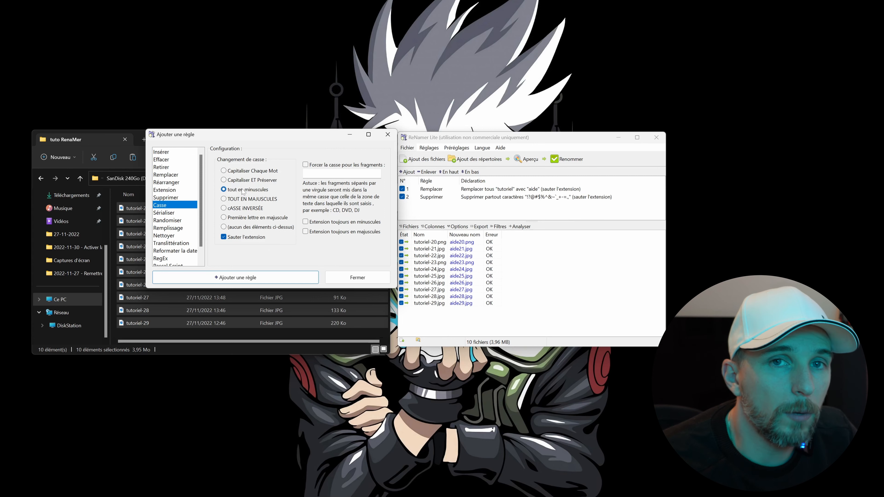
{"action": "left_click", "coordinate": [247, 200]}
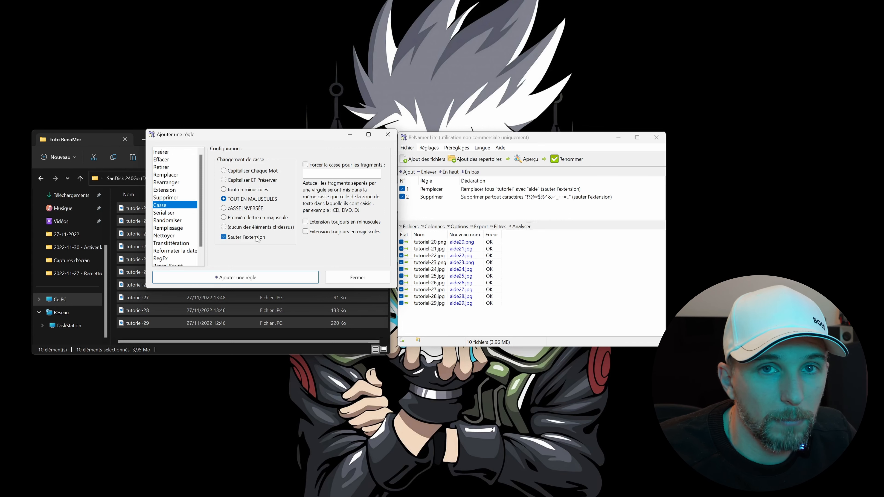
{"action": "left_click", "coordinate": [174, 215]}
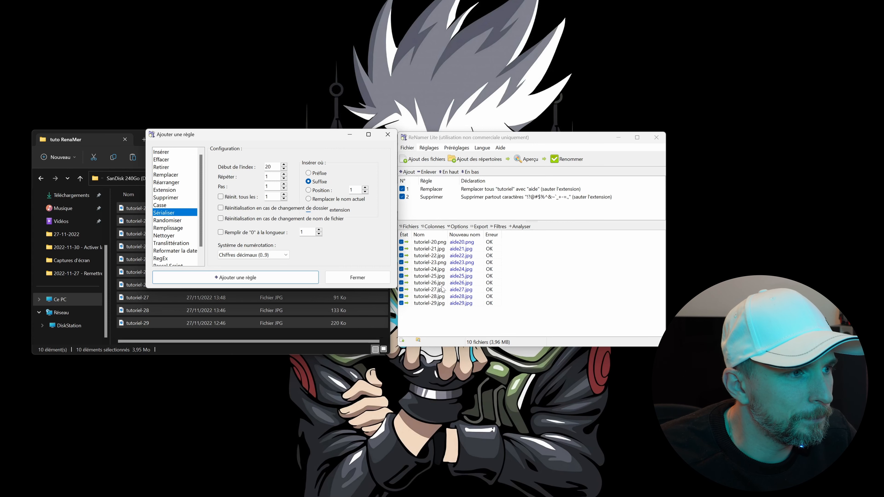
Step: Add a Randomiser rule that inserts a unique 10-character sequence of digits and Latin letters as a prefix, skipping the extension
{"action": "left_click", "coordinate": [165, 220]}
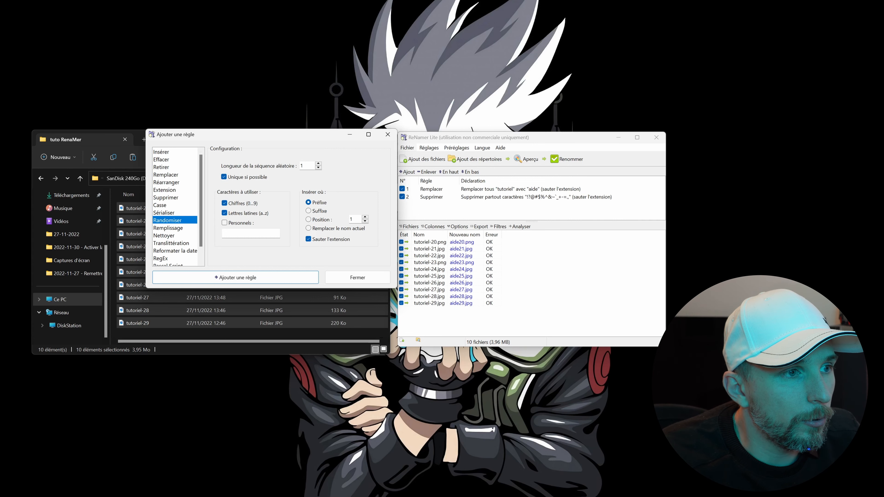
{"action": "left_click", "coordinate": [318, 164]}
{"action": "left_click", "coordinate": [318, 165]}
{"action": "left_click", "coordinate": [318, 165]}
{"action": "left_click", "coordinate": [318, 164]}
{"action": "left_click", "coordinate": [318, 164]}
{"action": "left_click", "coordinate": [318, 164]}
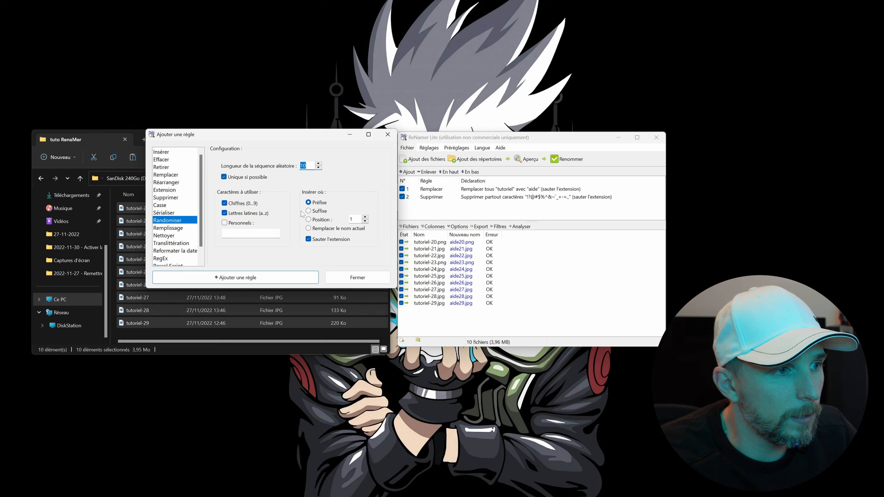
{"action": "left_click", "coordinate": [267, 277]}
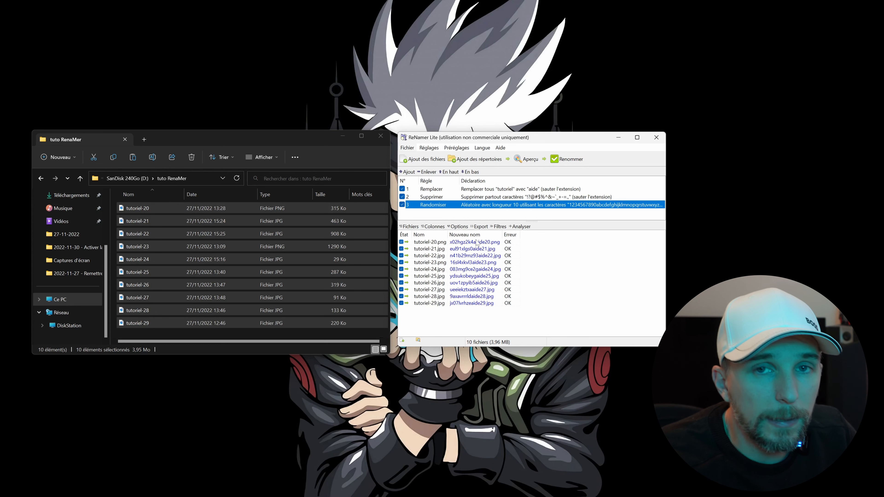
Step: Review the settings of the Remplissage, Nettoyer, Translittération, Reformater la date, RegEx, Pascal Script and Entrée utilisateur rules without adding any
{"action": "left_click", "coordinate": [411, 174]}
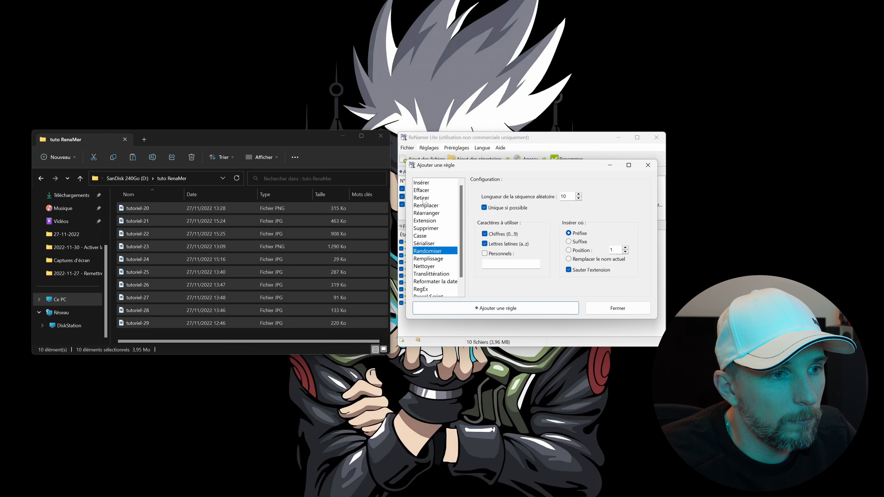
{"action": "scroll", "coordinate": [435, 259], "scroll_direction": "down", "scroll_amount": 2}
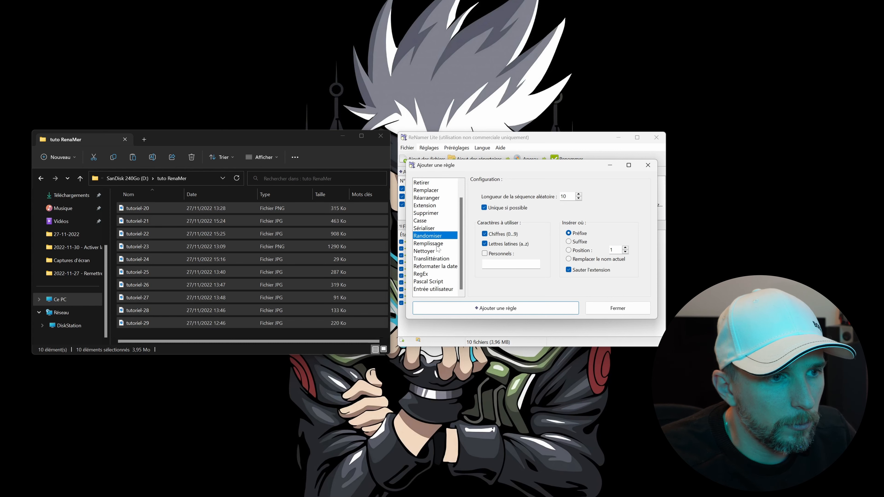
{"action": "left_click", "coordinate": [435, 247]}
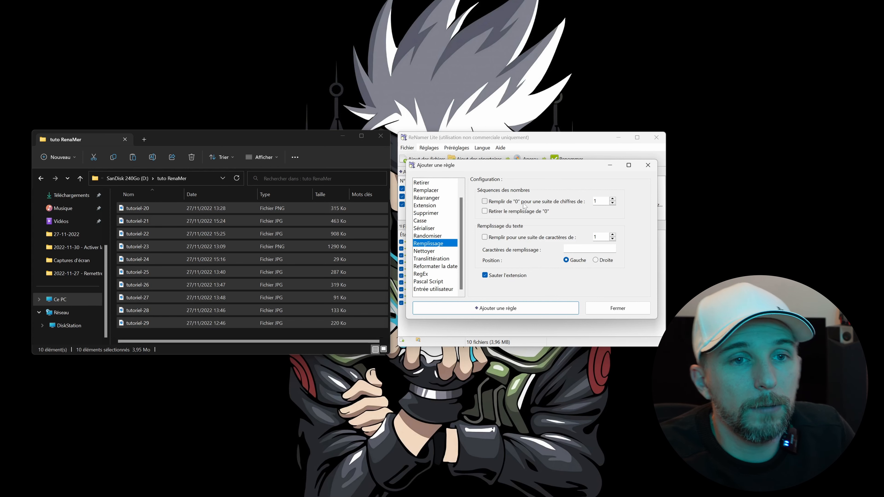
{"action": "left_click", "coordinate": [436, 251]}
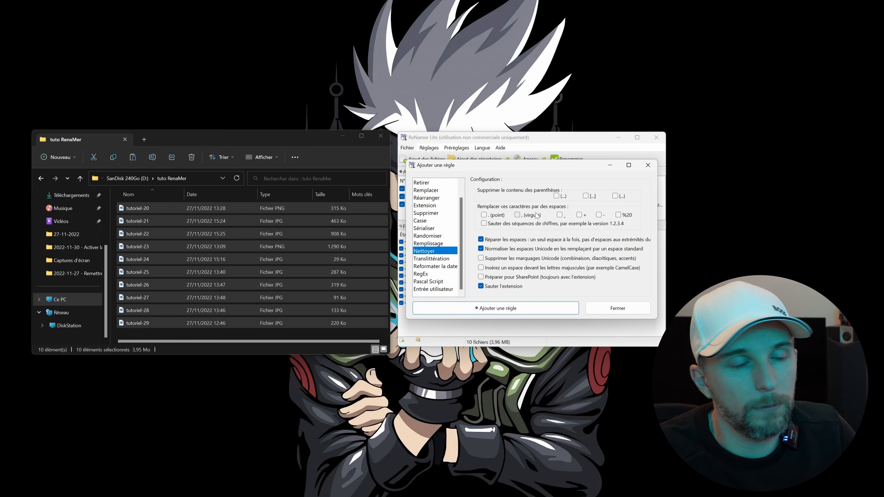
{"action": "left_click", "coordinate": [451, 259]}
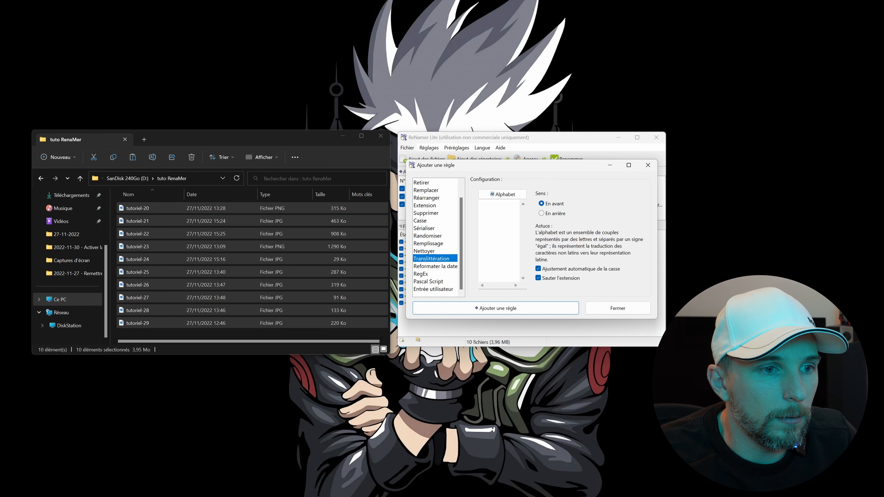
{"action": "left_click", "coordinate": [443, 267]}
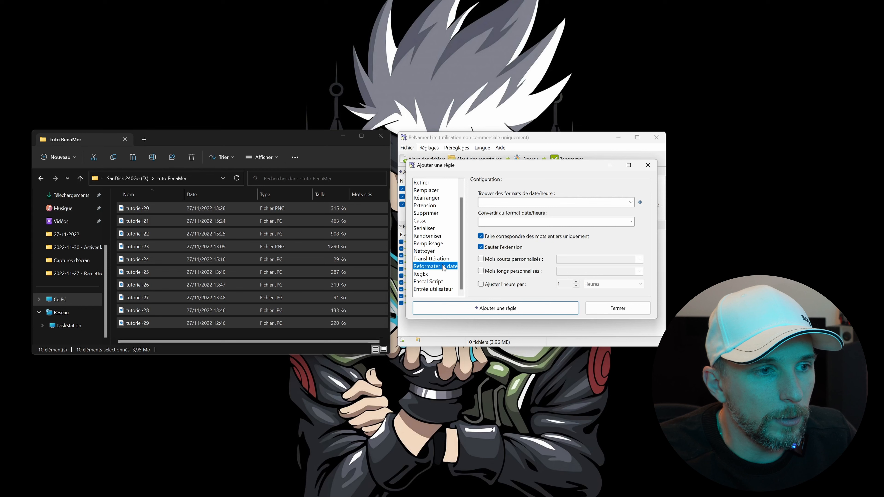
{"action": "left_click", "coordinate": [436, 275]}
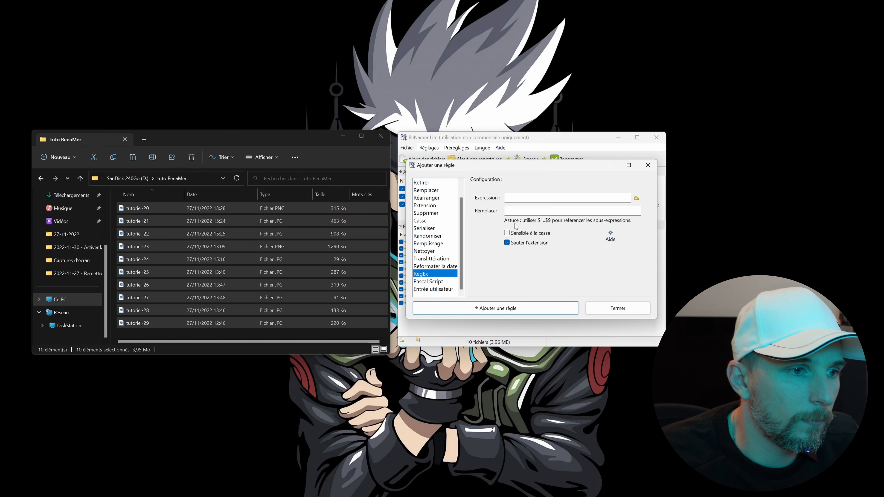
{"action": "left_click", "coordinate": [437, 266]}
{"action": "left_click", "coordinate": [438, 274]}
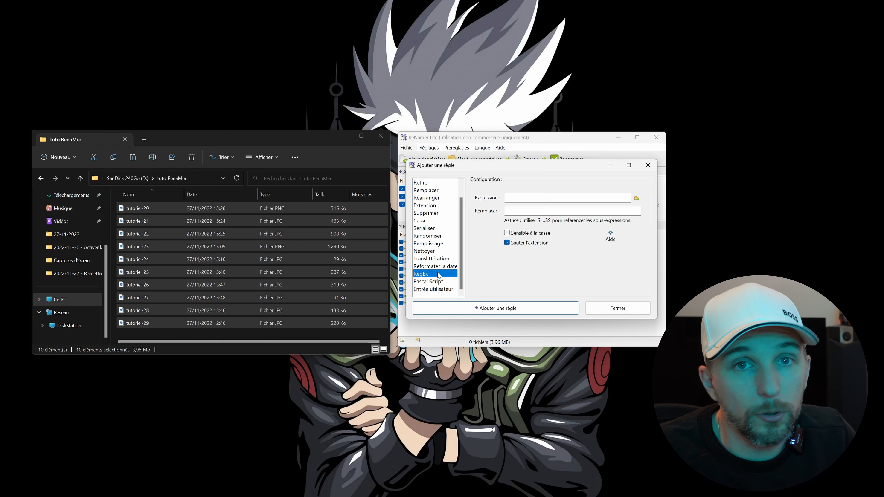
{"action": "left_click", "coordinate": [437, 282]}
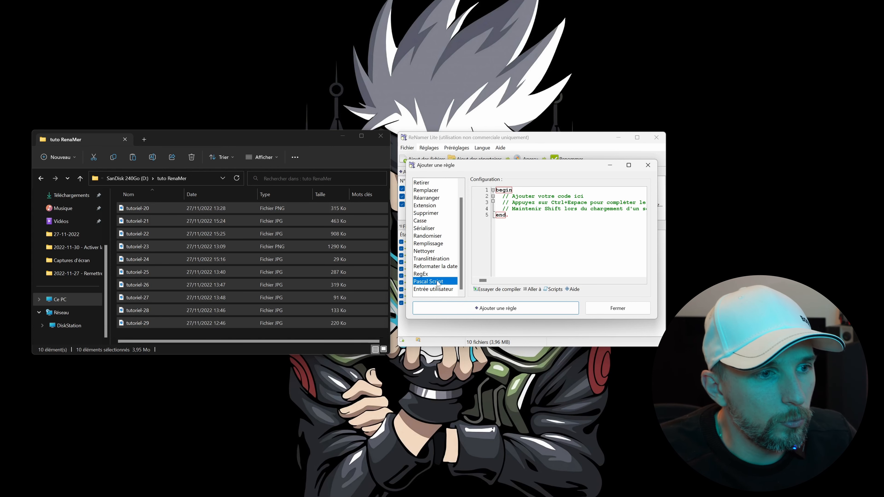
{"action": "left_click", "coordinate": [424, 293]}
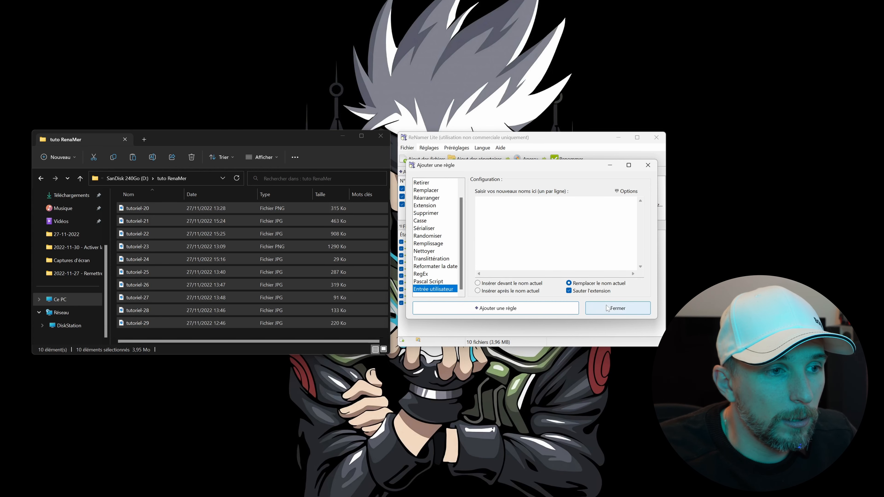
{"action": "left_click", "coordinate": [617, 308]}
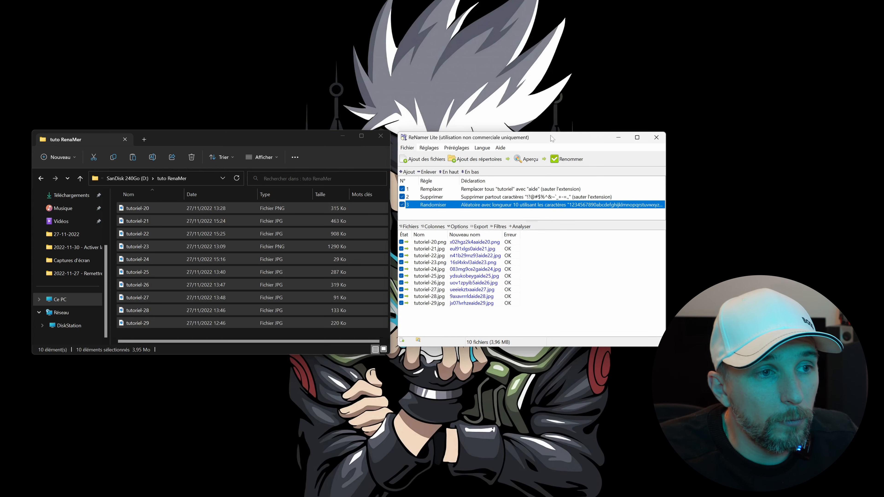
Step: Save the current rules as a preset named "tuto" with the filter settings included, and rename all the listed files
{"action": "left_click", "coordinate": [457, 148]}
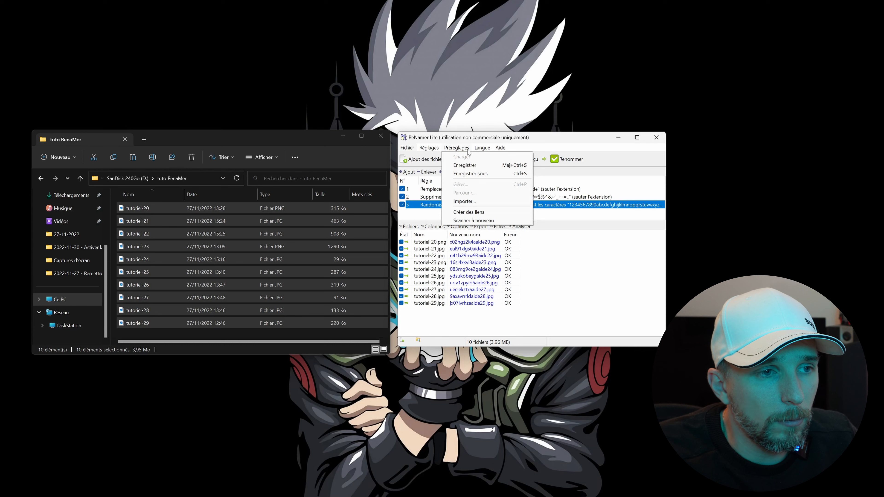
{"action": "left_click", "coordinate": [482, 173]}
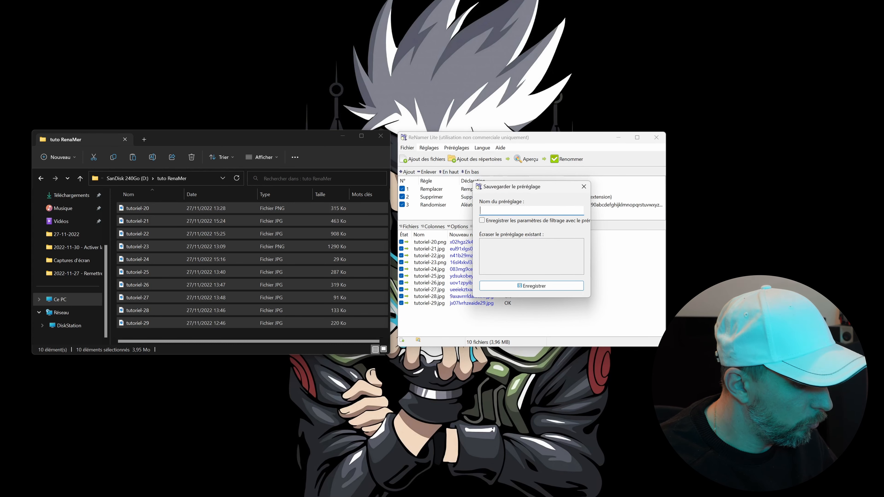
{"action": "type", "text": "tuto"}
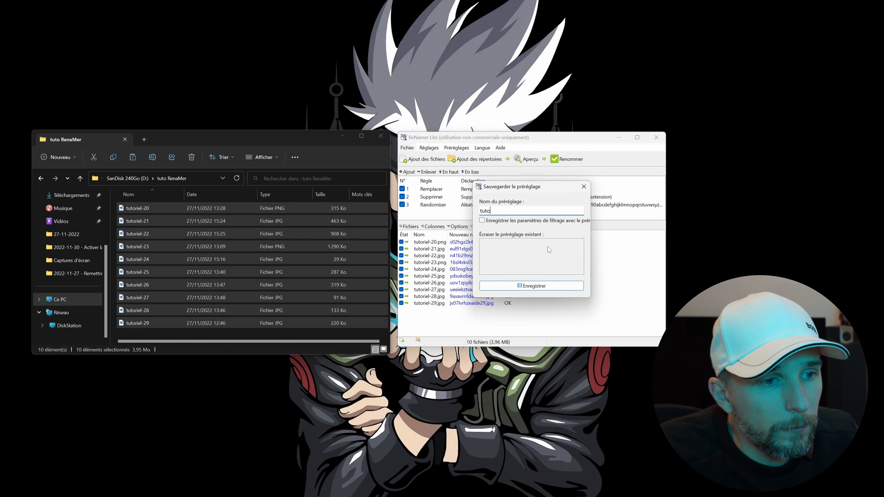
{"action": "left_click", "coordinate": [538, 222]}
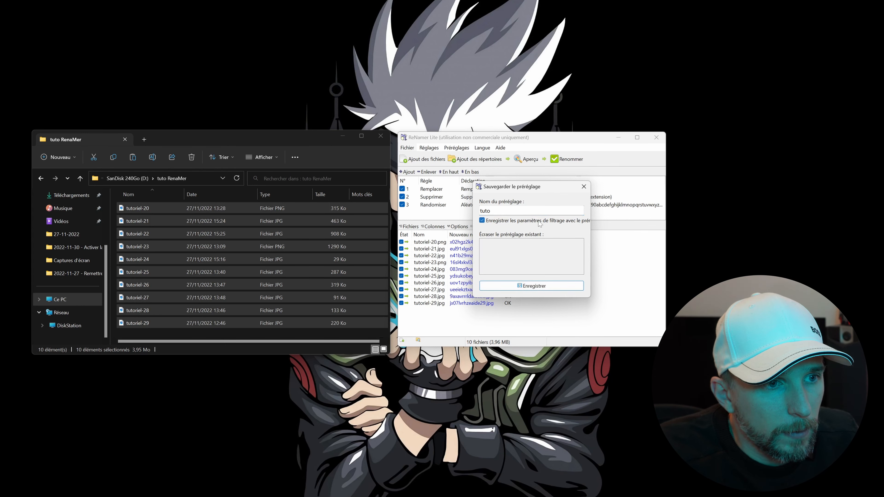
{"action": "left_click", "coordinate": [543, 285]}
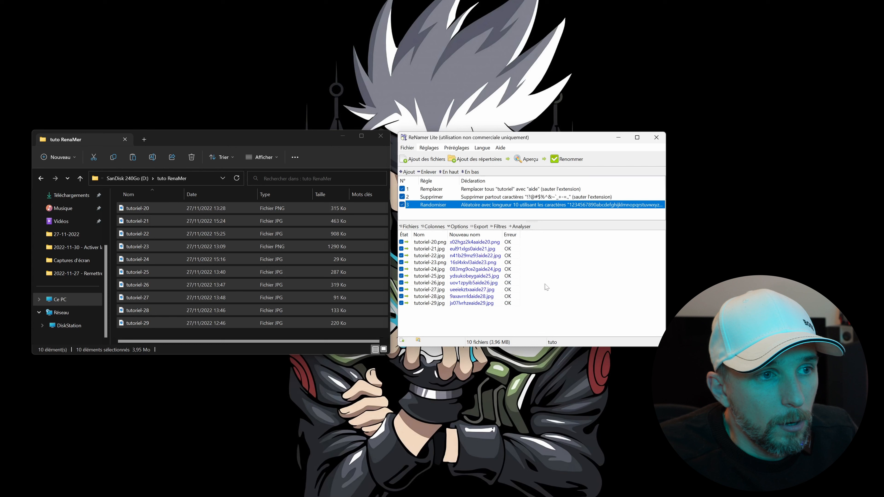
{"action": "left_click", "coordinate": [581, 165]}
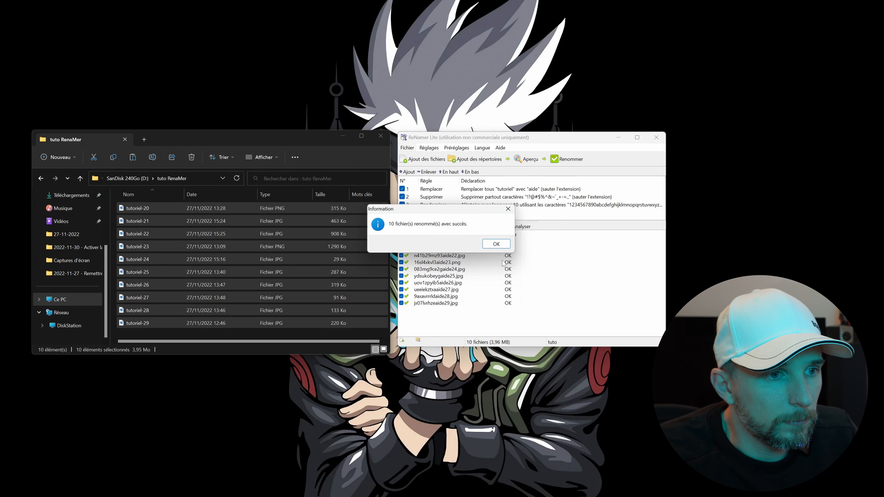
{"action": "left_click", "coordinate": [496, 244]}
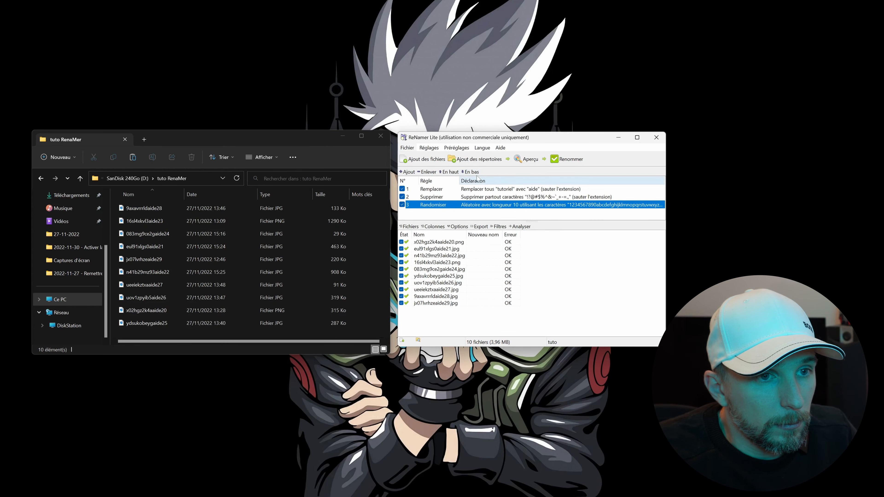
Step: Close ReNamer and launch it again beside the folder window, and load the saved "tuto" preset
{"action": "left_click", "coordinate": [649, 138]}
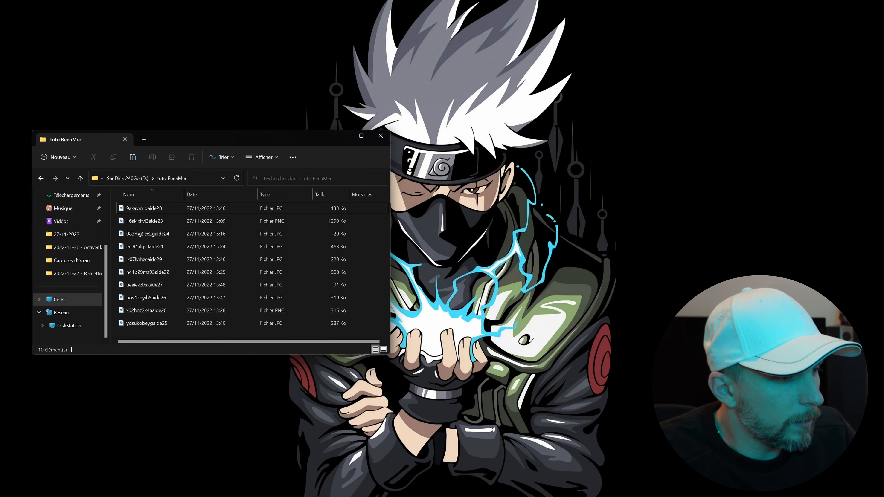
{"action": "key", "text": "super"}
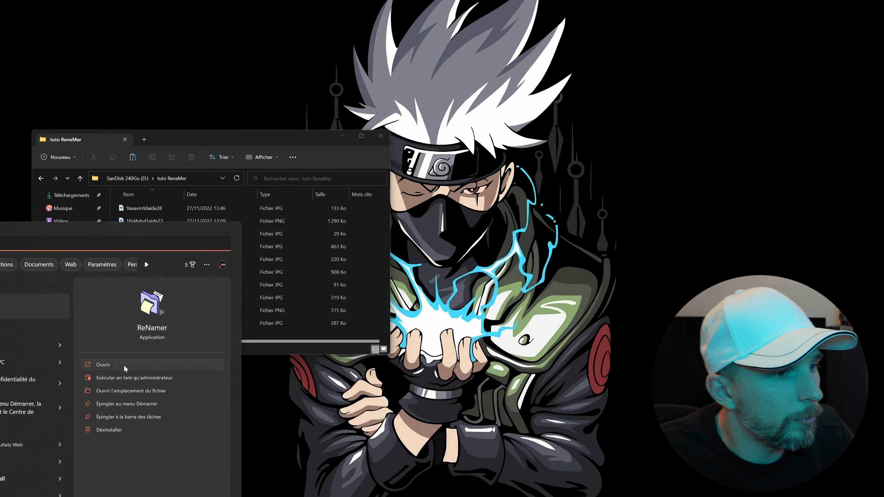
{"action": "left_click", "coordinate": [126, 366]}
{"action": "left_click_drag", "start_coordinate": [468, 152], "coordinate": [547, 140]}
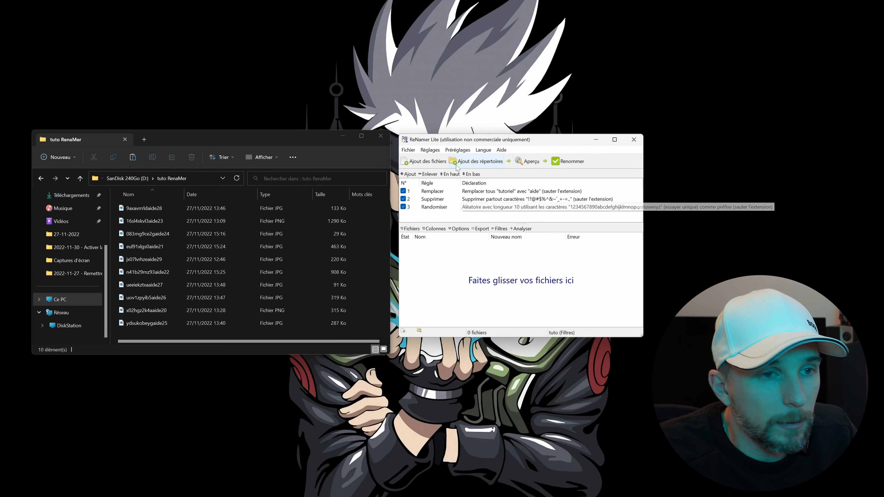
{"action": "left_click", "coordinate": [460, 150]}
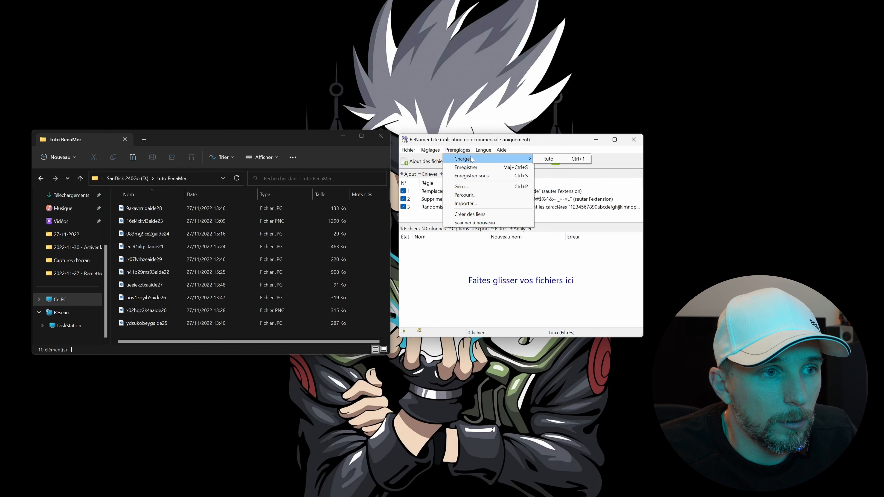
{"action": "left_click", "coordinate": [547, 159]}
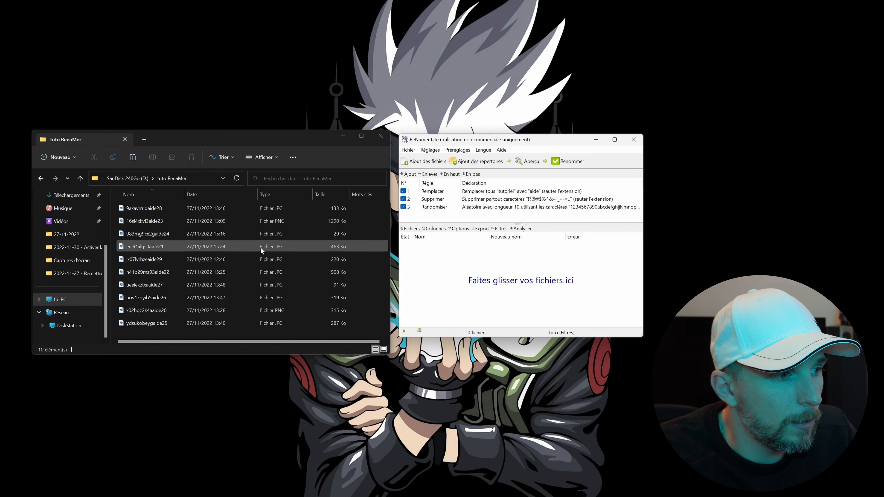
Step: Add all the images from the tuto RenaMer folder to the file list and disable the Randomiser rule
{"action": "left_click_drag", "start_coordinate": [179, 331], "coordinate": [489, 277]}
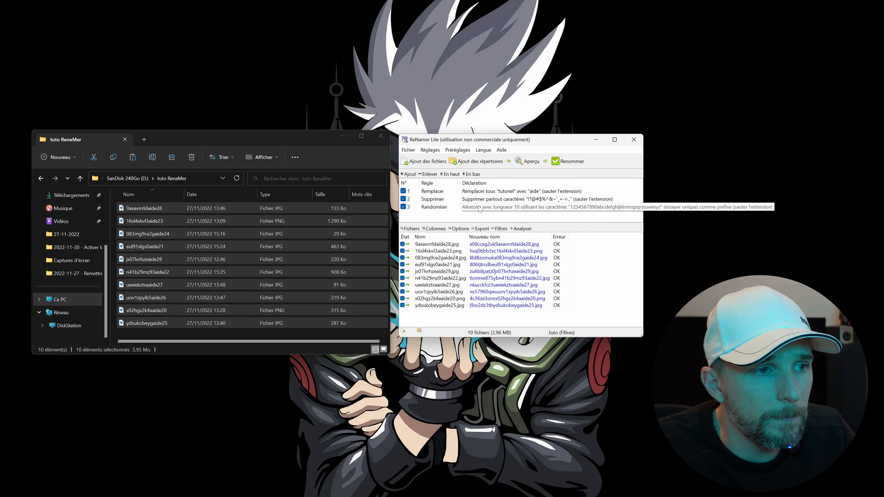
{"action": "left_click", "coordinate": [403, 206]}
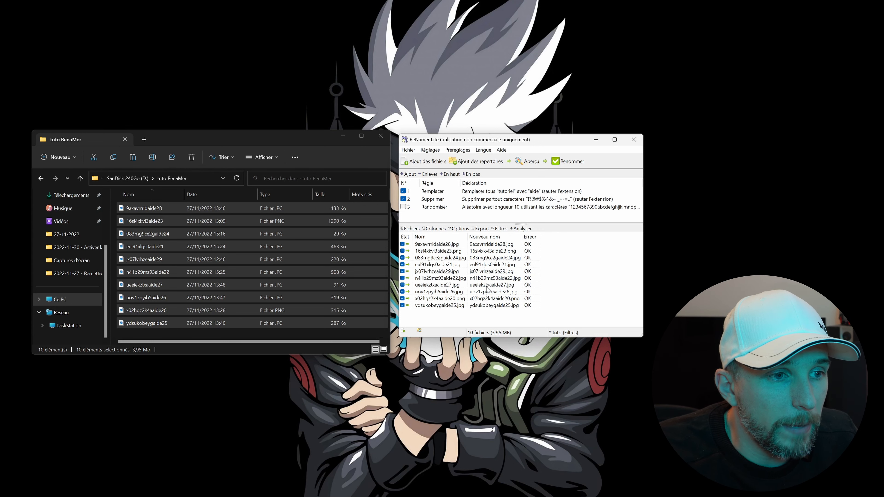
Step: Add an Effacer rule that deletes from position 1 to the end of the name while skipping the extension
{"action": "left_click", "coordinate": [410, 174]}
{"action": "left_click", "coordinate": [420, 186]}
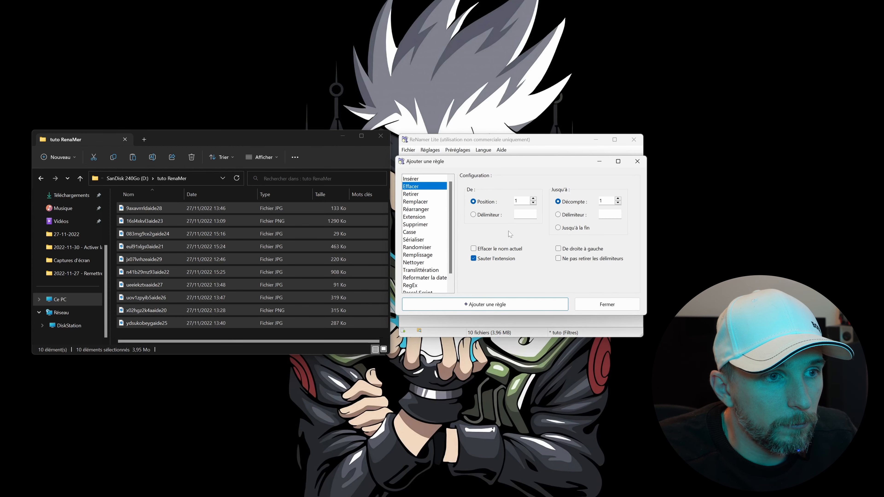
{"action": "left_click", "coordinate": [581, 228]}
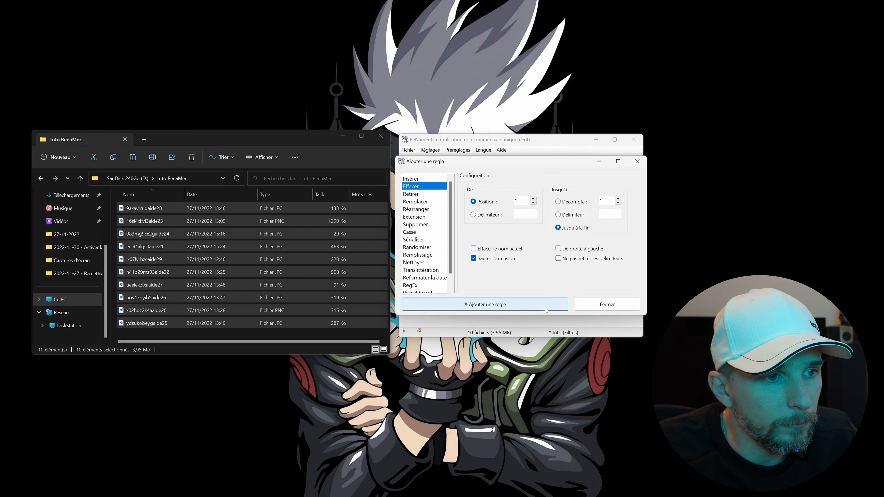
{"action": "left_click", "coordinate": [504, 305]}
{"action": "left_click", "coordinate": [495, 263]}
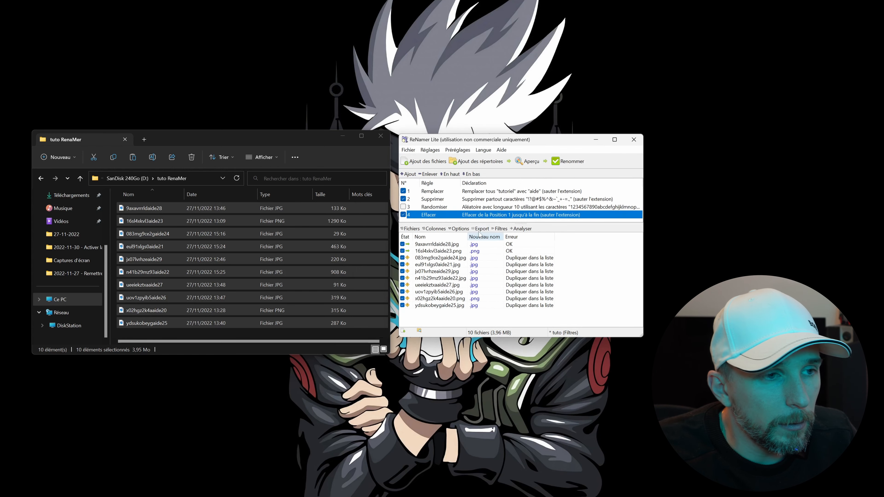
Step: Start adding another rule of the Sérialiser type
{"action": "left_click", "coordinate": [409, 174]}
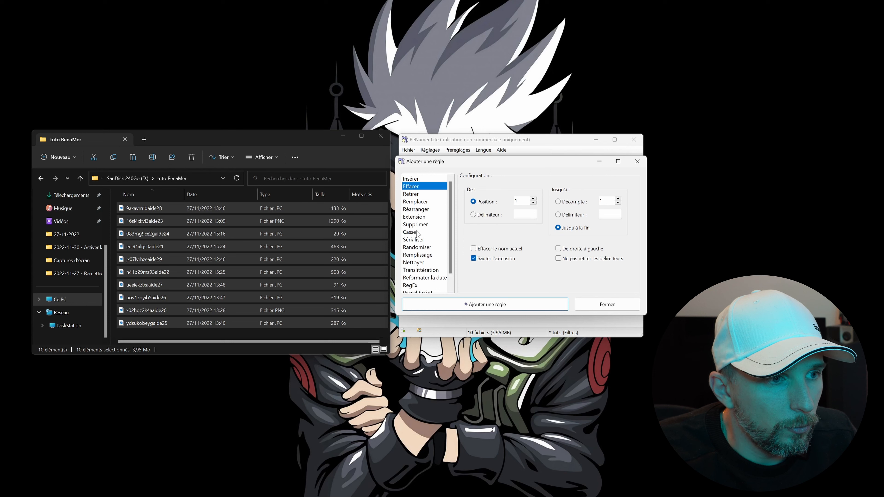
{"action": "left_click", "coordinate": [421, 240]}
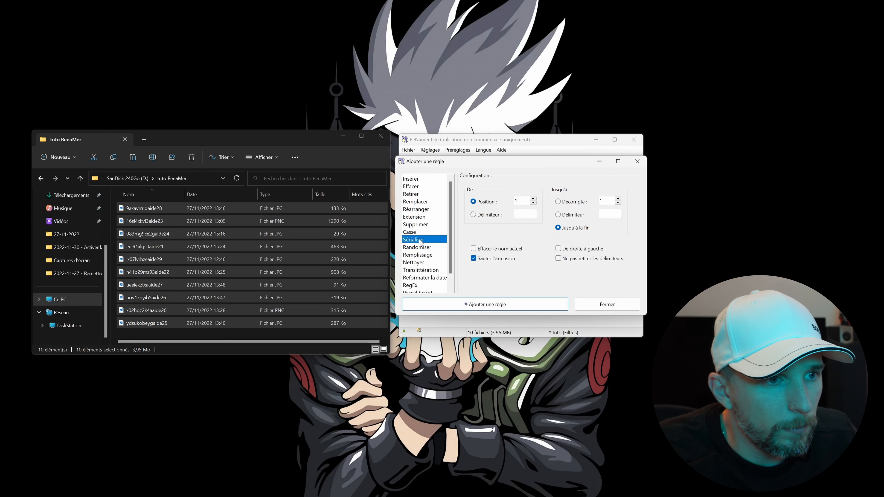